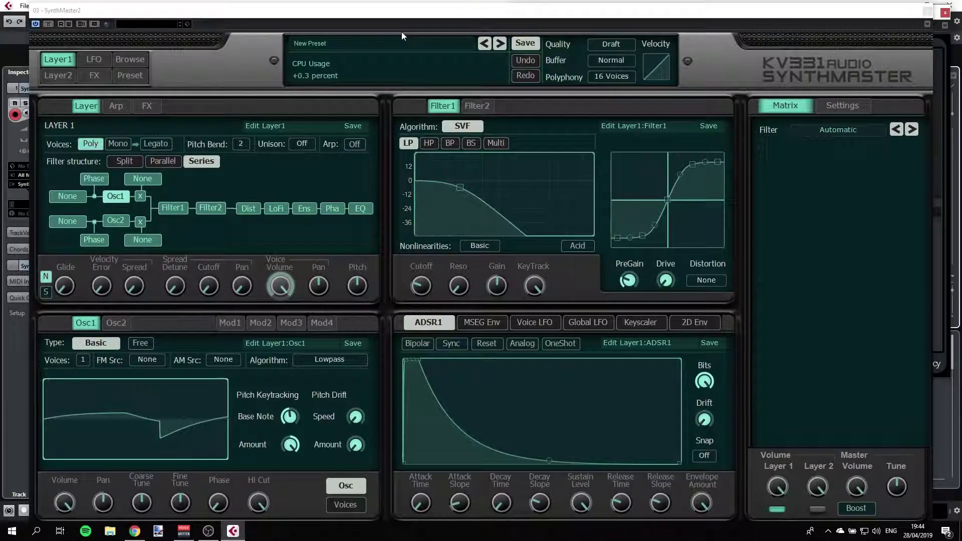
# Reset SynthMaster 2 to Init Preset from the preset name menu.
pyautogui.click(309, 43)
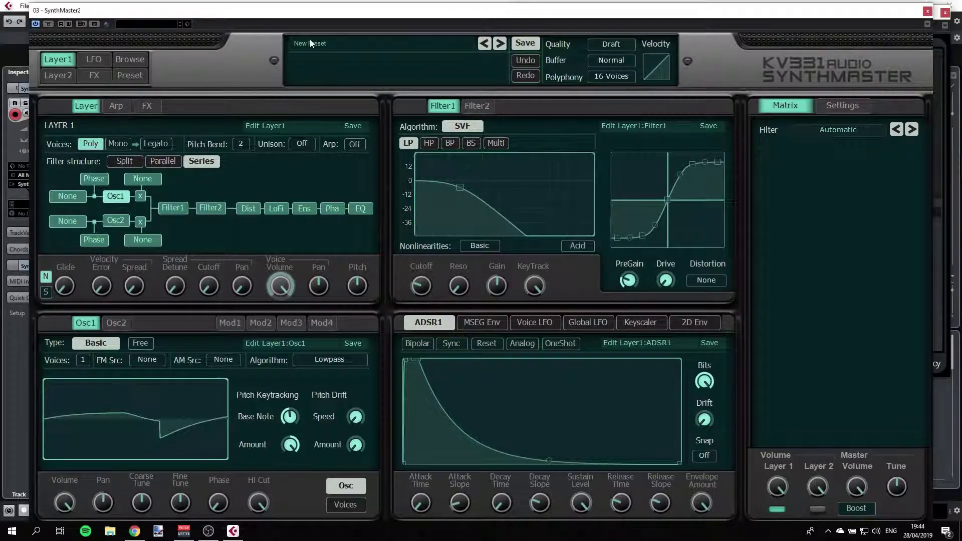
pyautogui.click(310, 42)
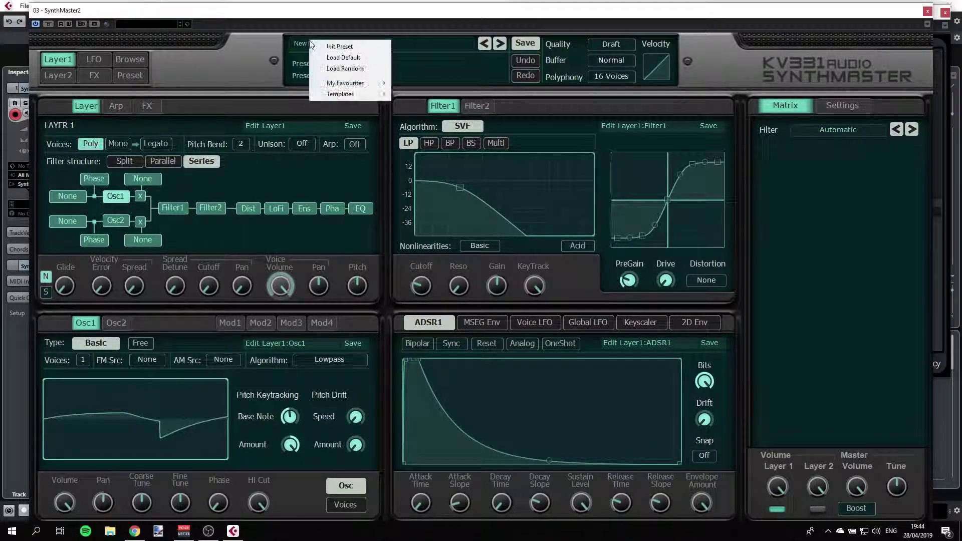
pyautogui.click(335, 46)
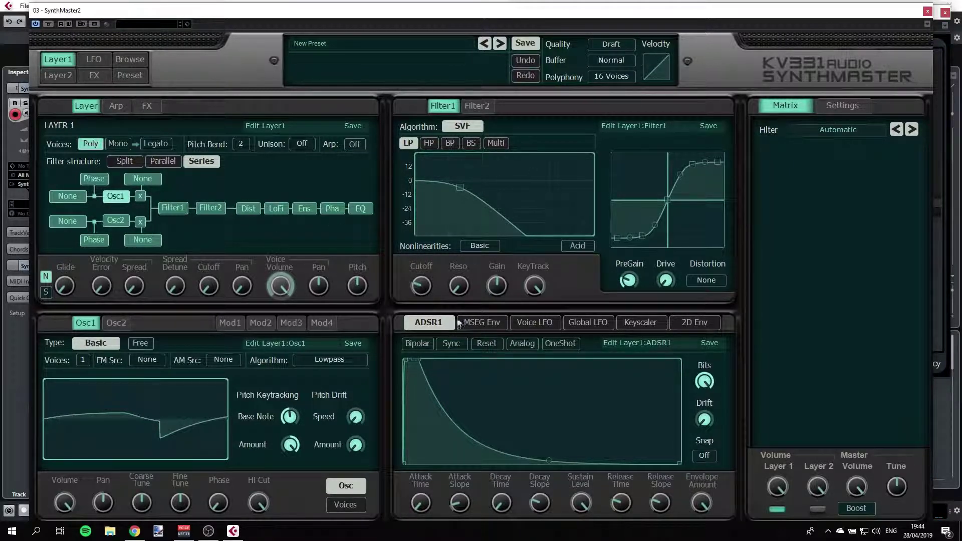
# Set the Matrix Filter to None and raise ADSR1 Attack Time to about 0.12 seconds.
pyautogui.click(854, 130)
pyautogui.click(865, 138)
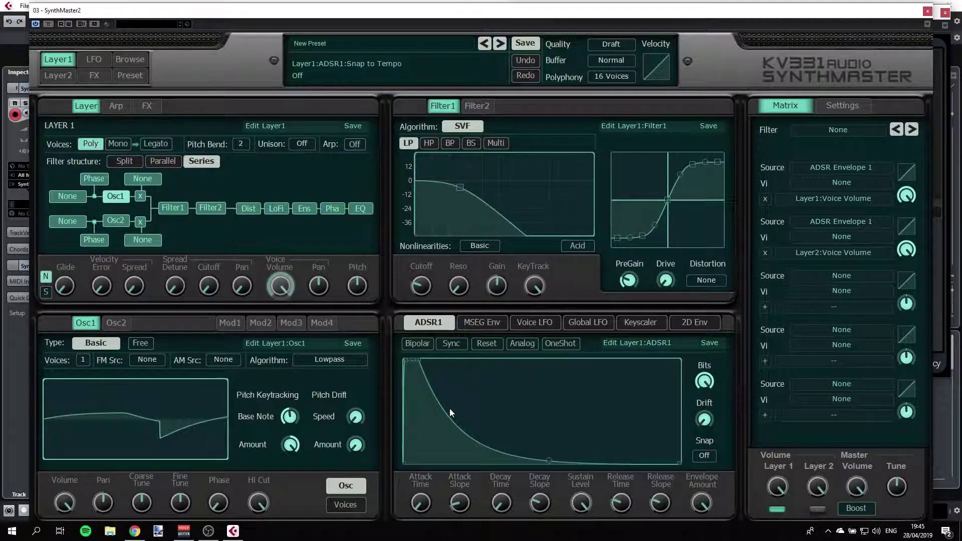
pyautogui.moveTo(424, 500)
pyautogui.moveTo(423, 503); pyautogui.dragTo(448, 425)
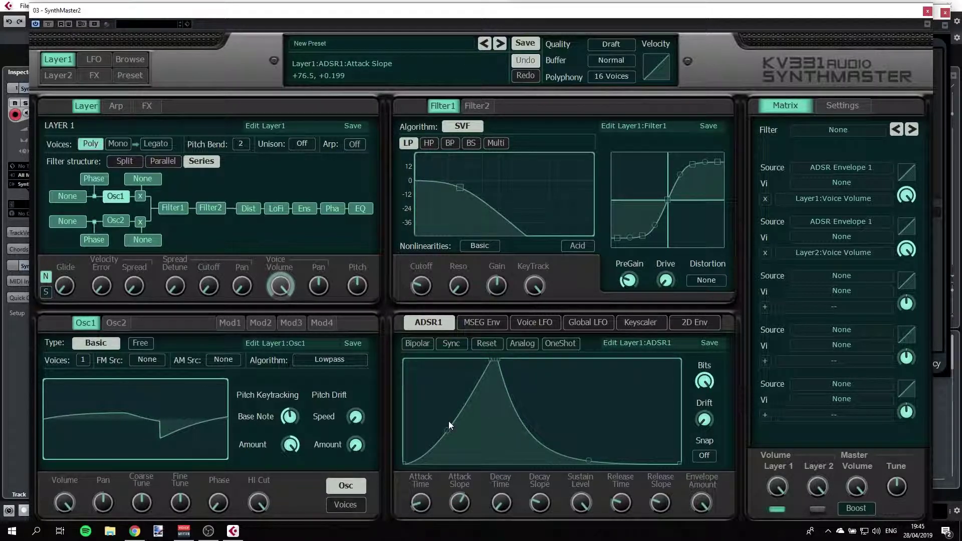
pyautogui.scroll(2, 415, 482)
pyautogui.moveTo(414, 480)
pyautogui.mouseDown()
pyautogui.moveTo(412, 449)
pyautogui.moveTo(412, 479)
pyautogui.mouseUp()
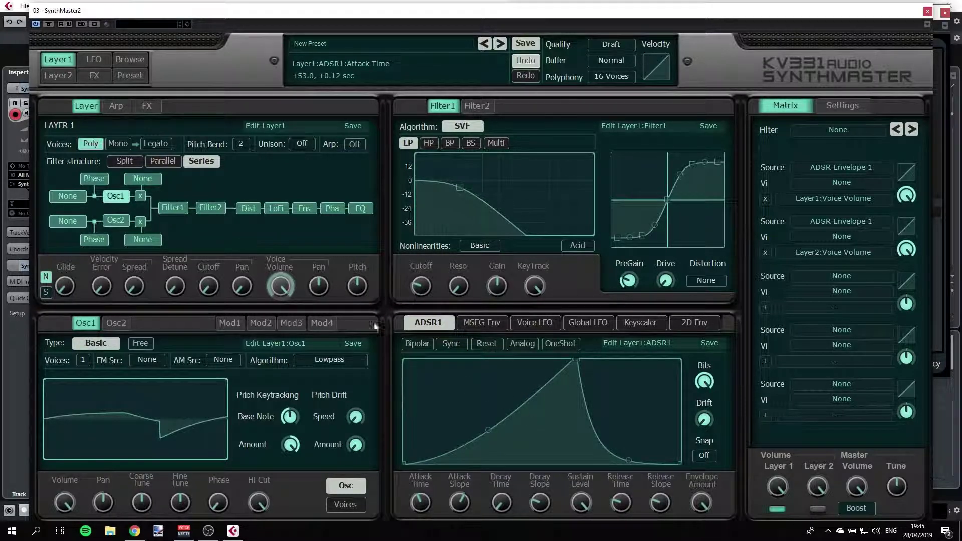
pyautogui.moveTo(282, 296)
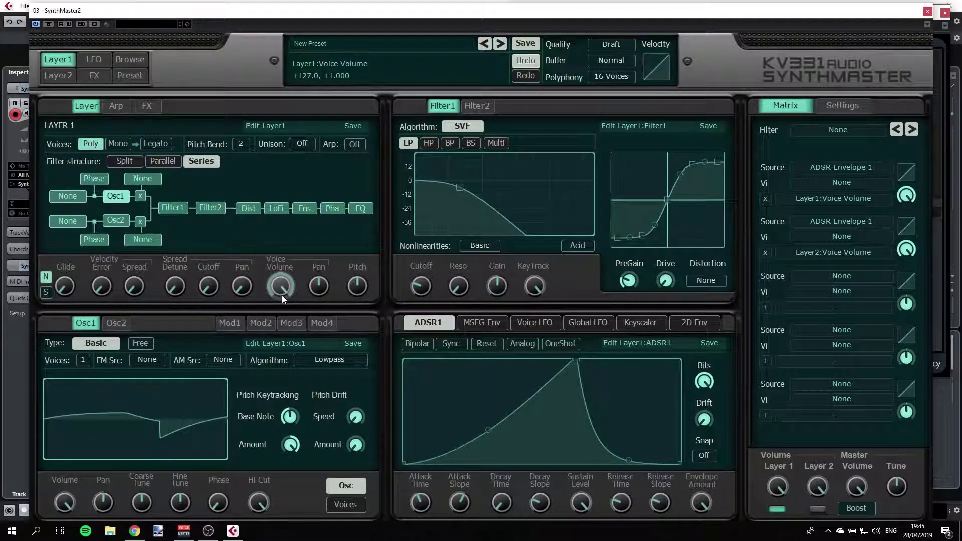
pyautogui.moveTo(420, 502)
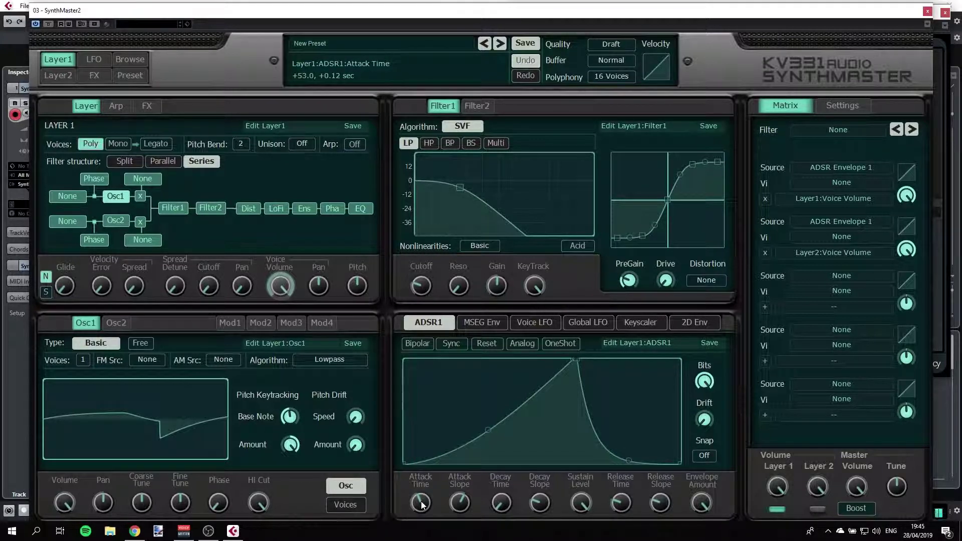
# Turn ADSR1 Attack Time nearly to zero and raise Decay Time slightly to 11 msec.
pyautogui.moveTo(421, 504)
pyautogui.mouseDown()
pyautogui.moveTo(419, 495)
pyautogui.moveTo(423, 505)
pyautogui.mouseUp()
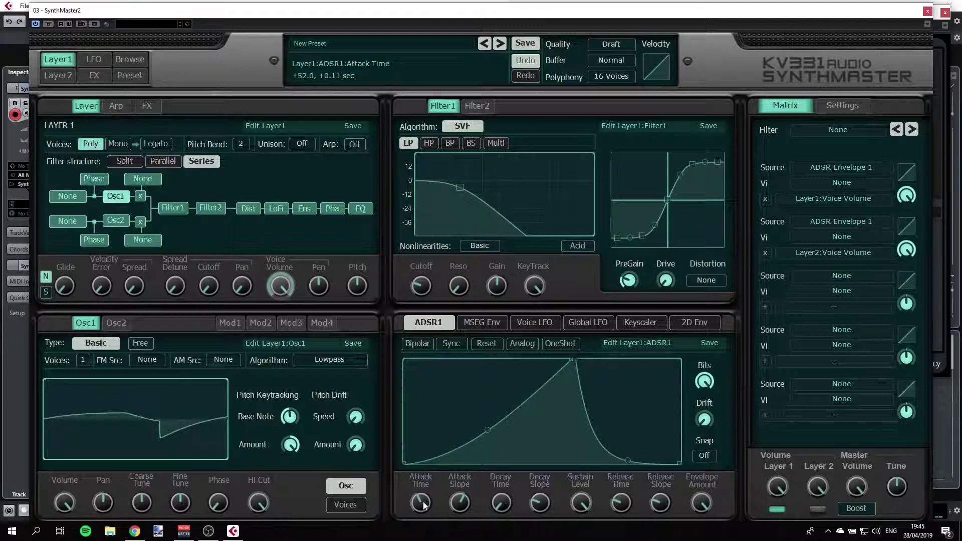
pyautogui.moveTo(424, 505); pyautogui.dragTo(424, 535)
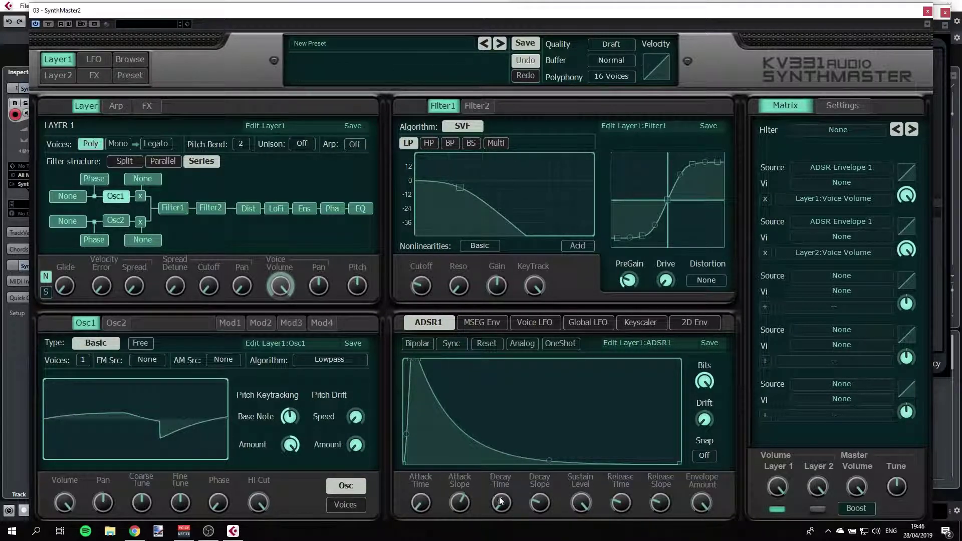
pyautogui.scroll(4, 500, 502)
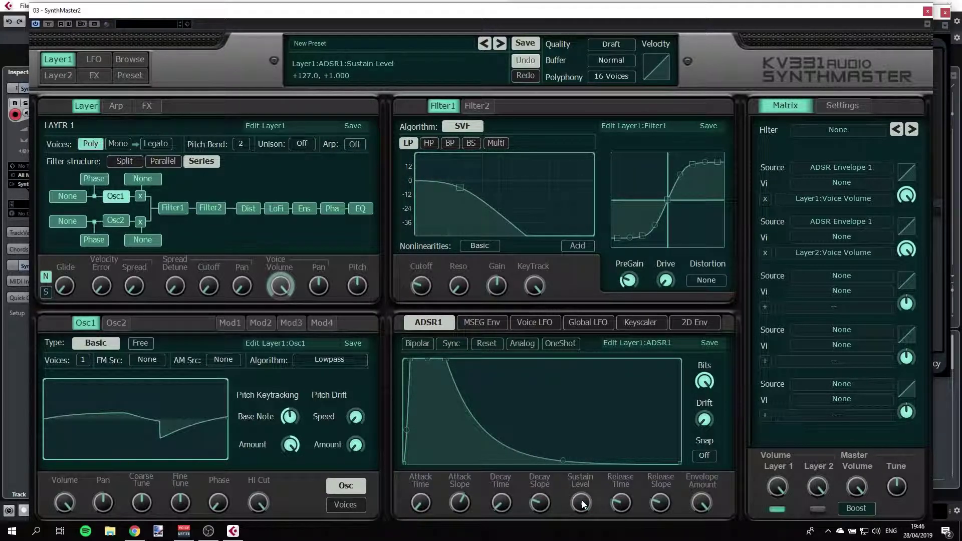
pyautogui.scroll(10, 580, 513)
pyautogui.scroll(-5, 580, 517)
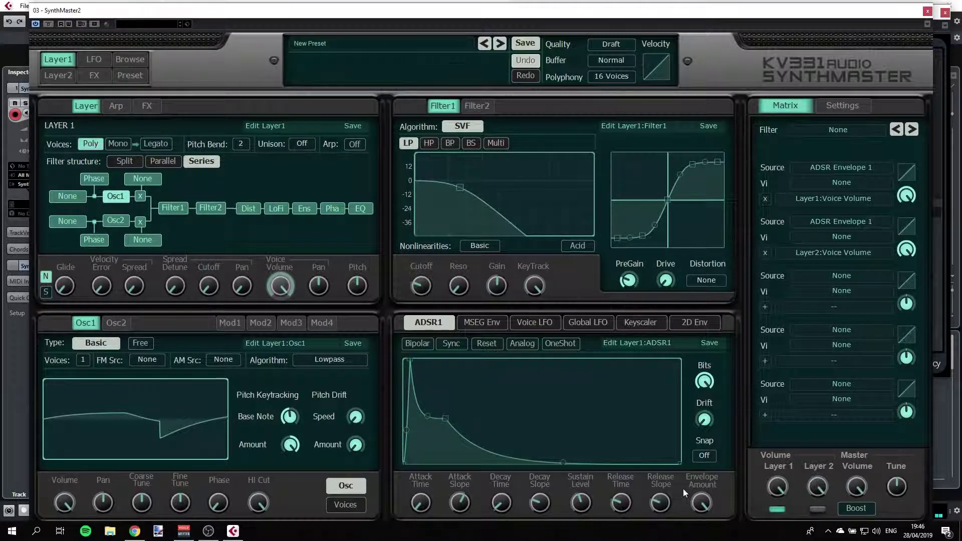
pyautogui.scroll(2, 624, 500)
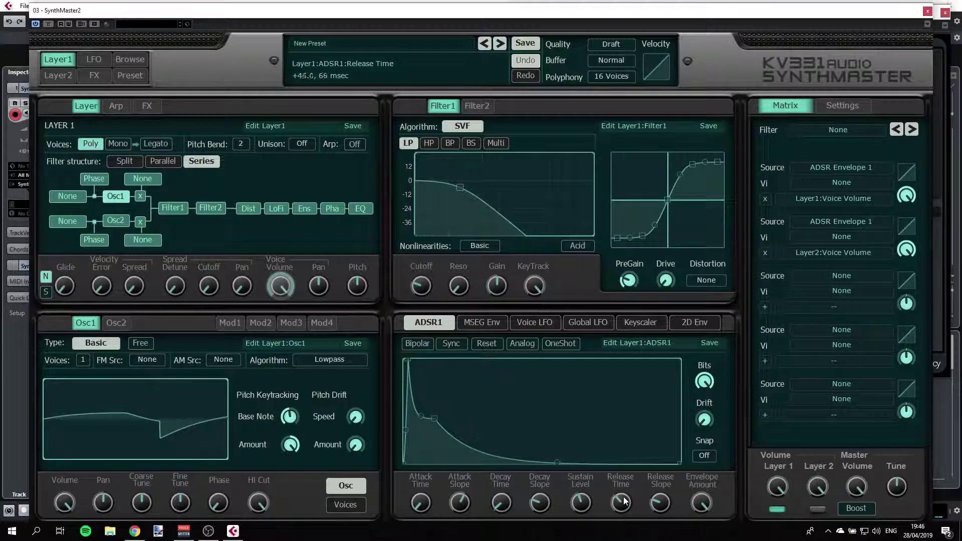
# Raise ADSR1 Release Time to about 0.34 seconds.
pyautogui.moveTo(624, 500); pyautogui.dragTo(624, 489)
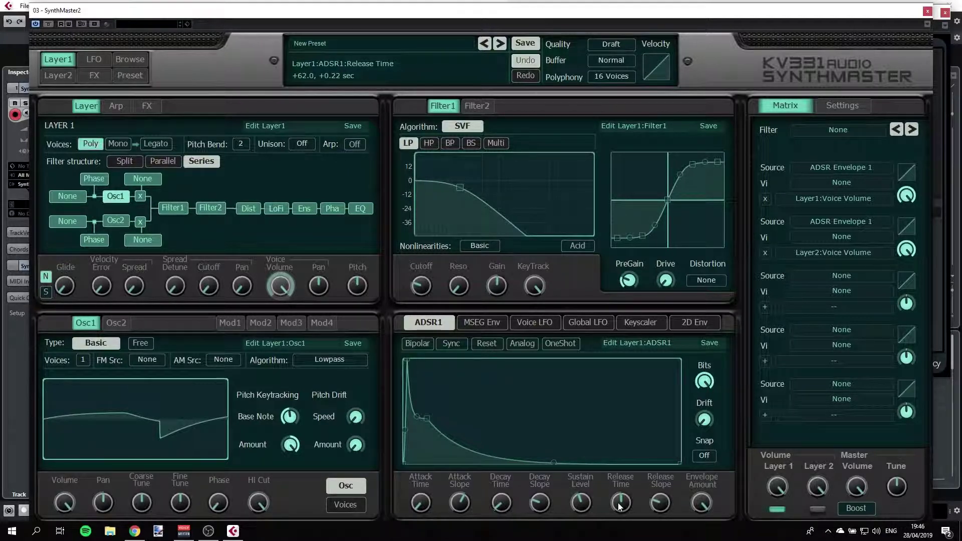
pyautogui.scroll(2, 620, 504)
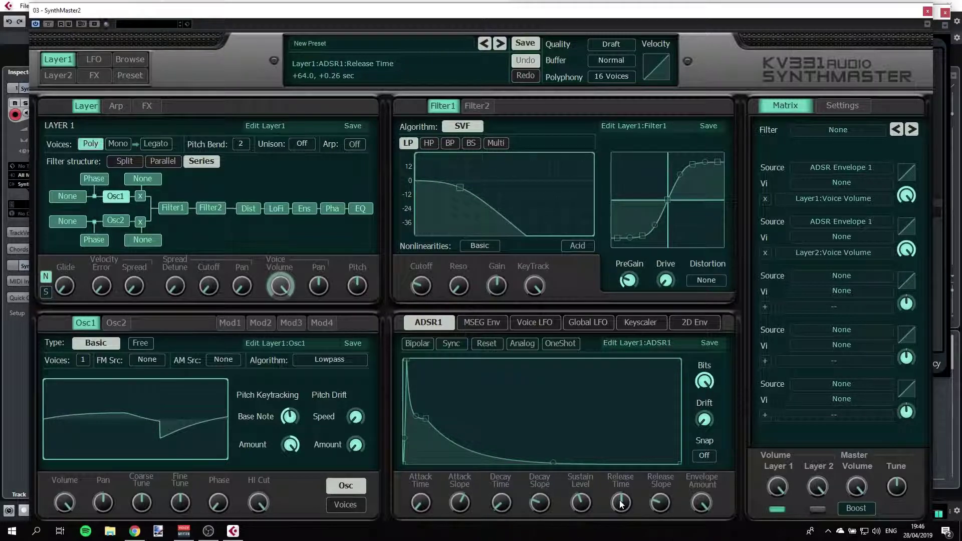
pyautogui.scroll(1, 620, 503)
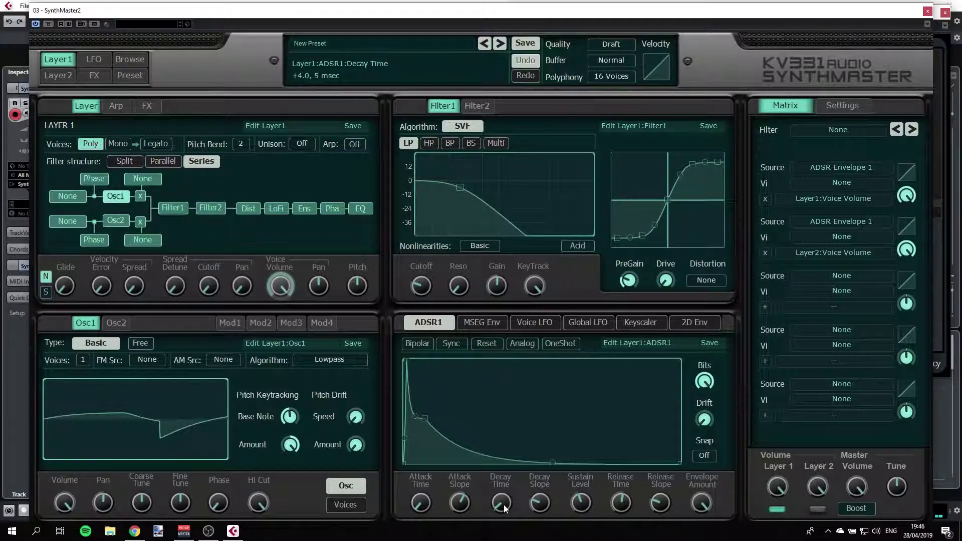
pyautogui.scroll(4, 503, 504)
pyautogui.scroll(2, 501, 502)
pyautogui.scroll(1, 506, 503)
pyautogui.scroll(1, 507, 503)
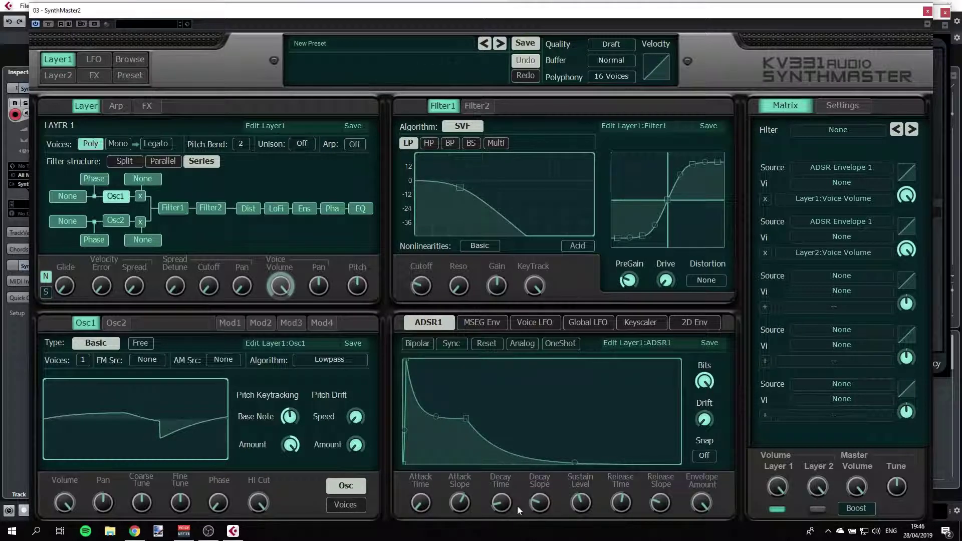
# Raise ADSR1 Sustain Level to 0.630 and move SynthMaster left beside the Frequency EQ.
pyautogui.moveTo(576, 507); pyautogui.dragTo(582, 496)
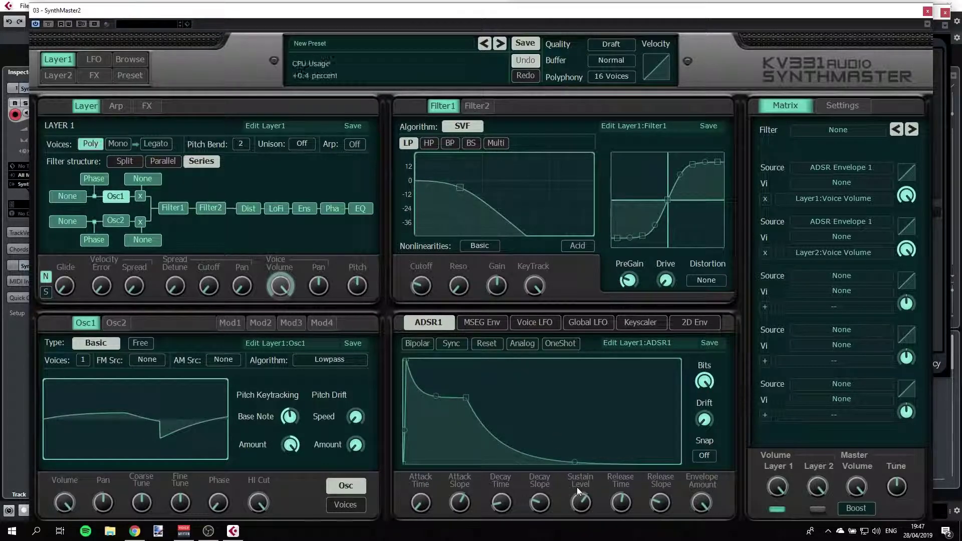
pyautogui.moveTo(578, 489)
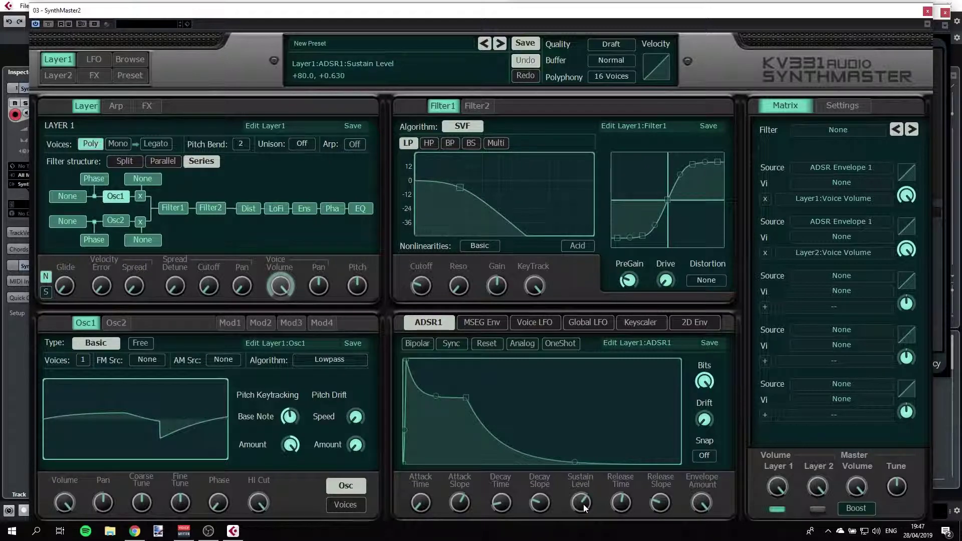
pyautogui.moveTo(716, 14); pyautogui.dragTo(461, 4)
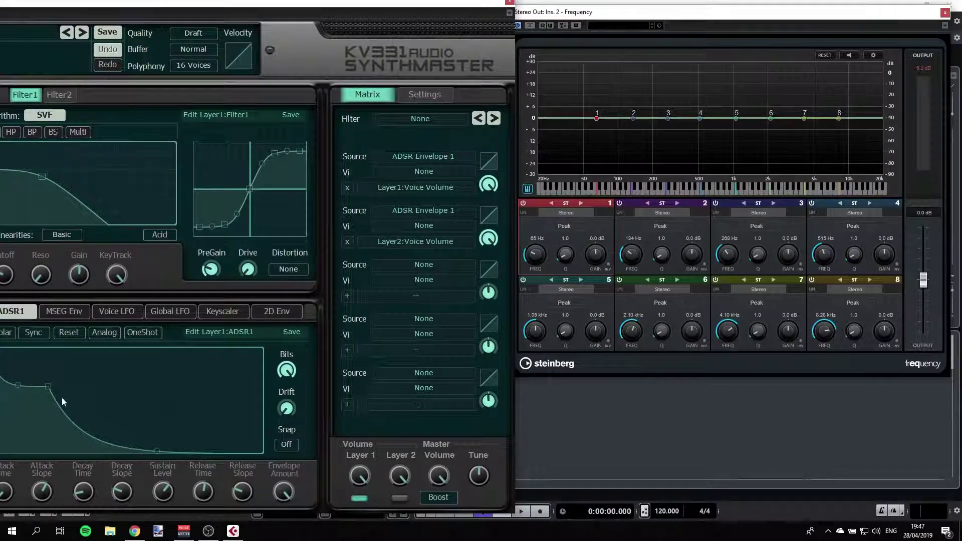
# Drop ADSR1 sustain nearly to zero, bring it back to 0.638, and move SynthMaster back right.
pyautogui.moveTo(157, 493); pyautogui.dragTo(160, 516)
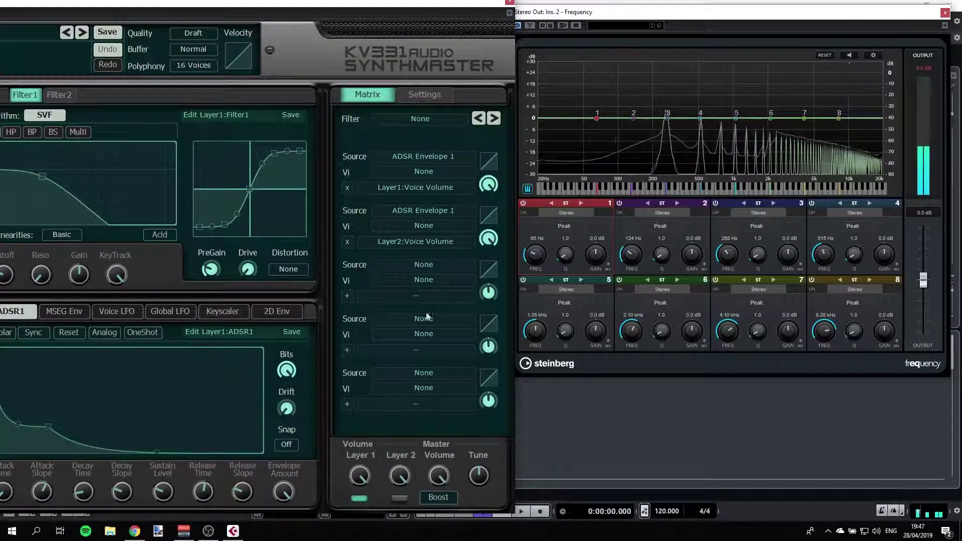
pyautogui.moveTo(163, 492); pyautogui.dragTo(164, 503)
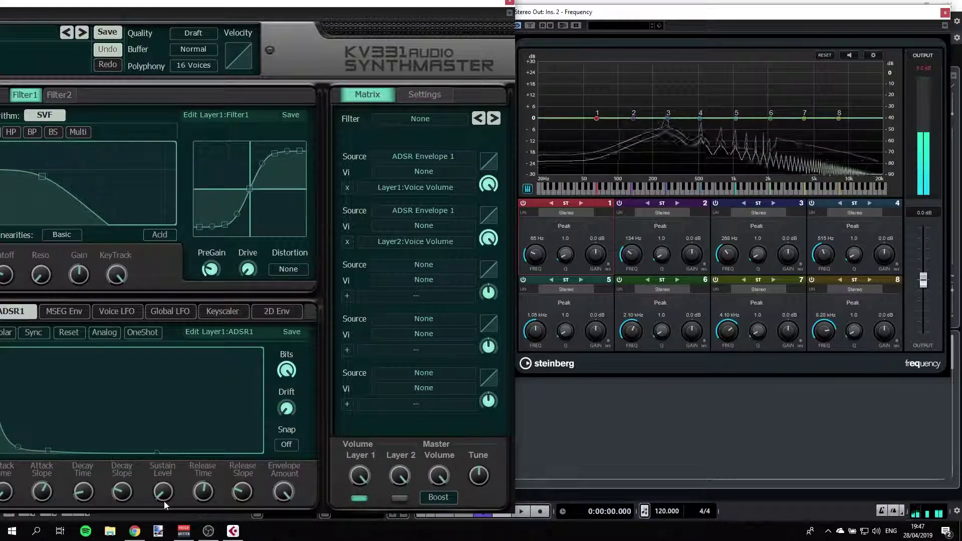
pyautogui.moveTo(164, 501); pyautogui.dragTo(164, 462)
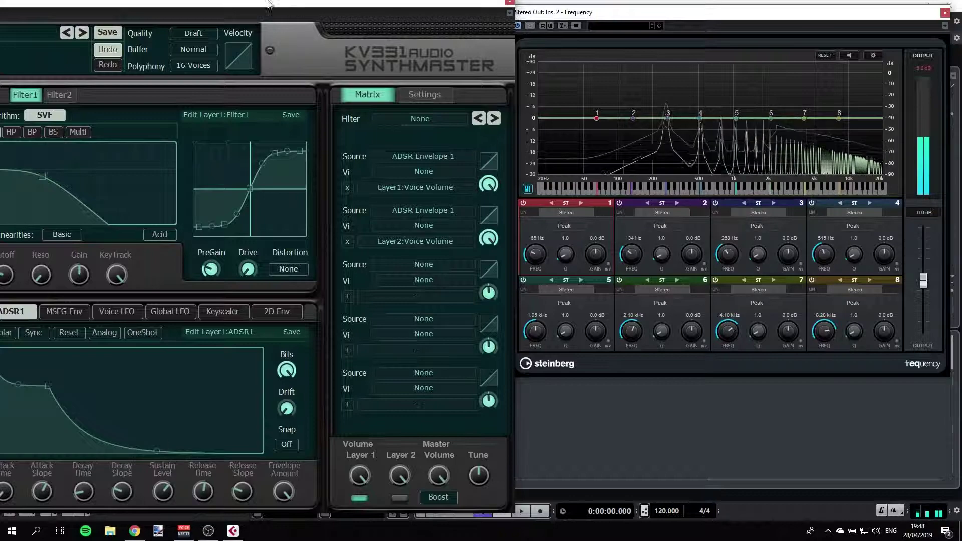
pyautogui.moveTo(268, 3); pyautogui.dragTo(594, 17)
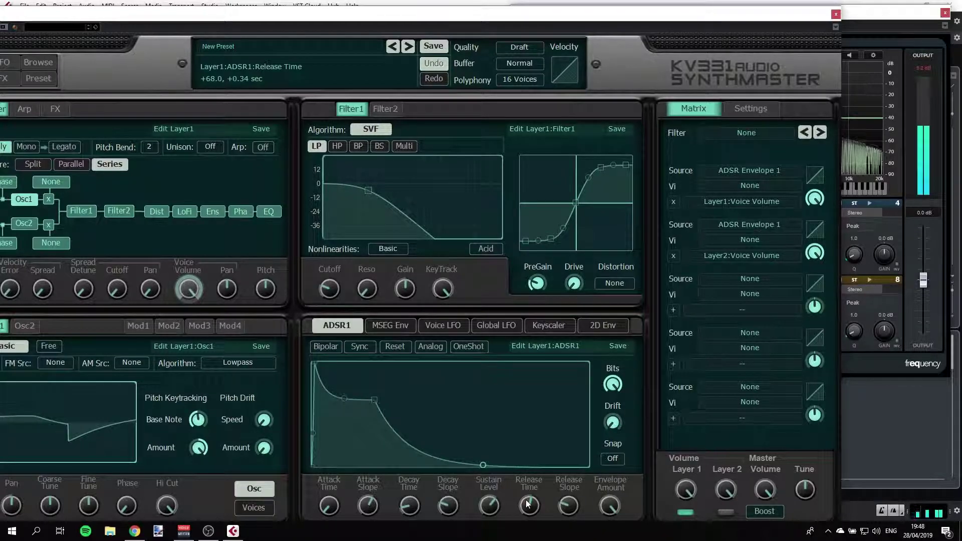
# Shorten ADSR1 decay, drop sustain near zero, raise Decay Slope, and nudge Filter1 cutoff up.
pyautogui.moveTo(447, 17); pyautogui.dragTo(547, 11)
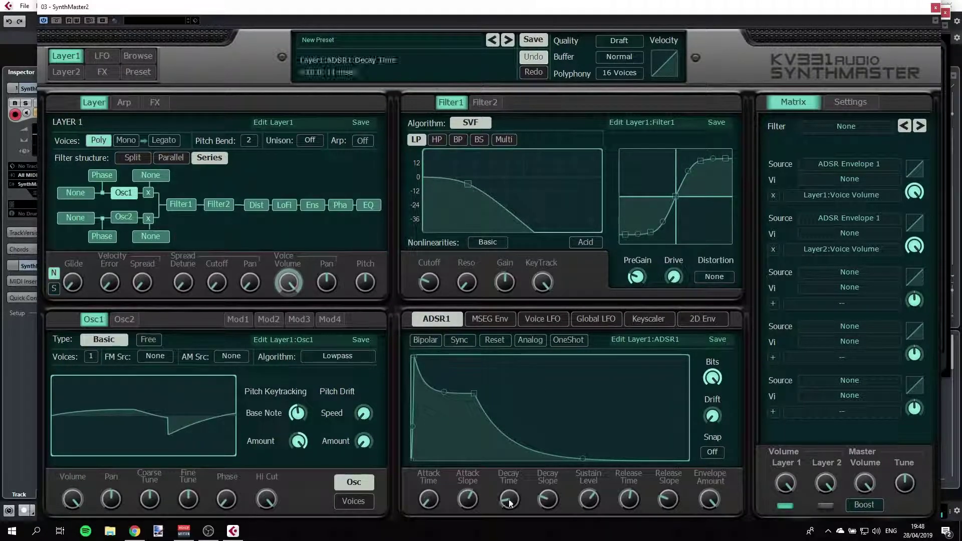
pyautogui.moveTo(510, 502); pyautogui.dragTo(511, 506)
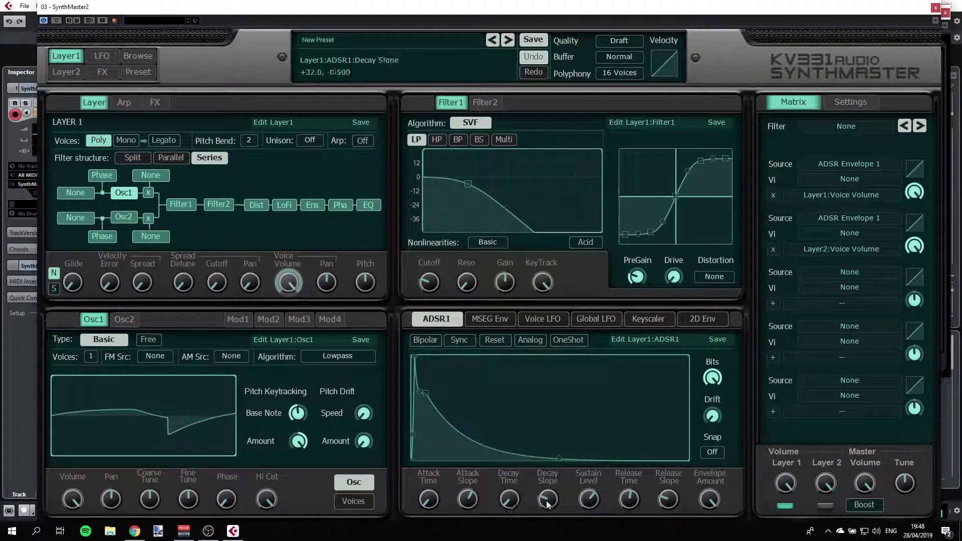
pyautogui.moveTo(589, 499); pyautogui.dragTo(595, 538)
pyautogui.moveTo(548, 499); pyautogui.dragTo(546, 514)
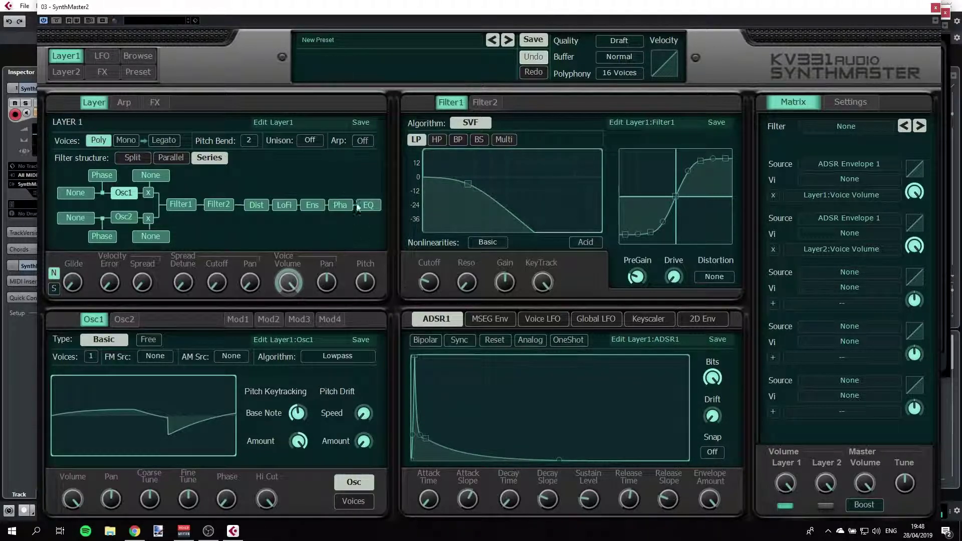
pyautogui.moveTo(465, 184); pyautogui.dragTo(467, 184)
# Raise Filter1 cutoff, add resonance near 540 Hz, set gain to +4.2 dB, then move SynthMaster aside.
pyautogui.click(177, 207)
pyautogui.moveTo(469, 183); pyautogui.dragTo(485, 187)
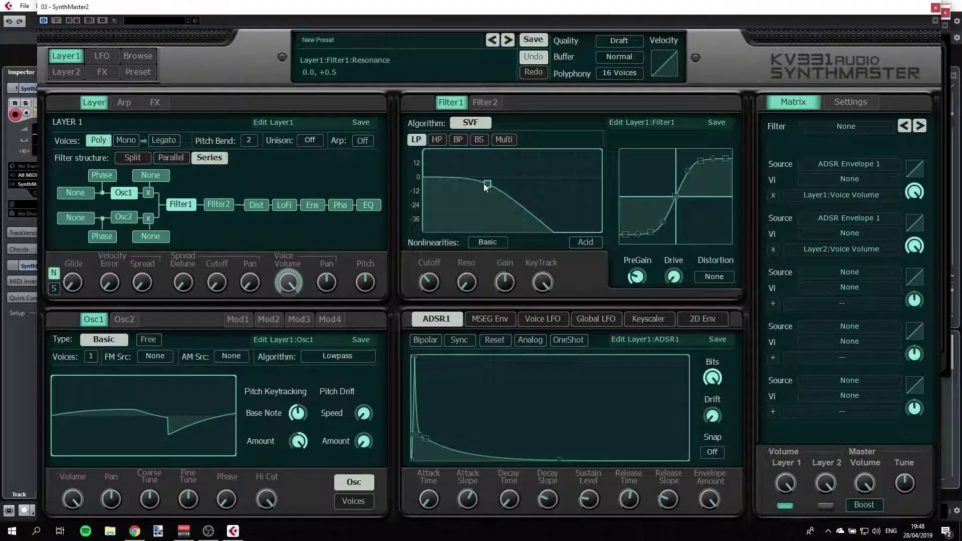
pyautogui.moveTo(483, 184); pyautogui.dragTo(504, 189)
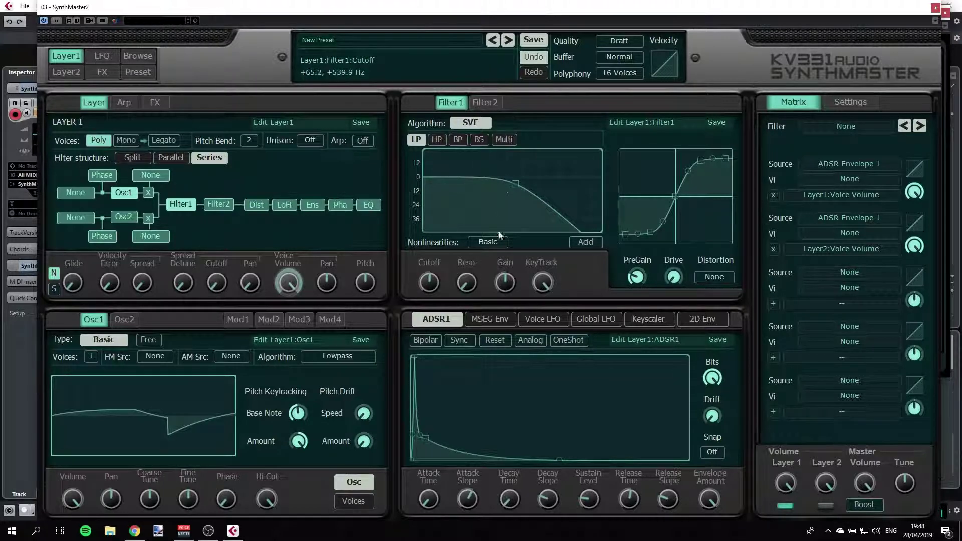
pyautogui.moveTo(469, 282); pyautogui.dragTo(471, 257)
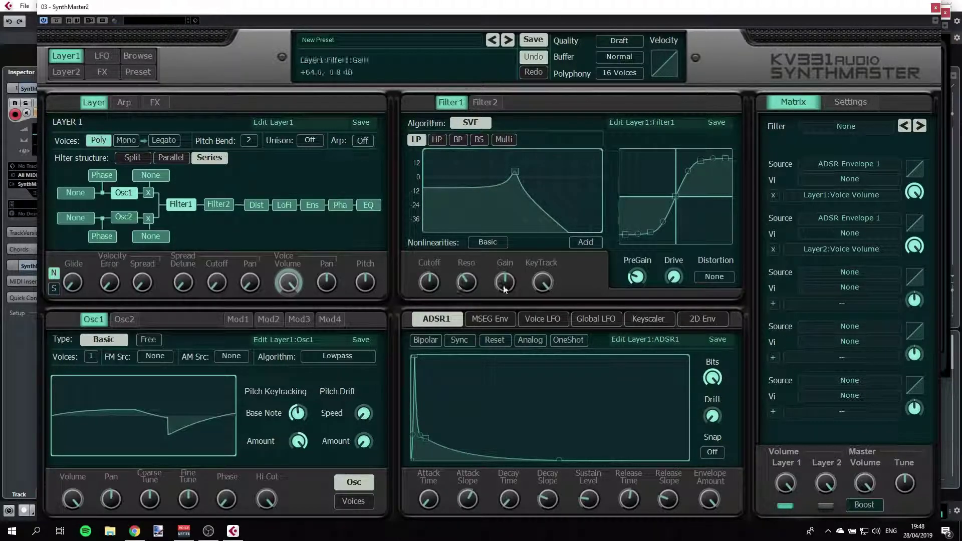
pyautogui.moveTo(506, 287); pyautogui.dragTo(507, 278)
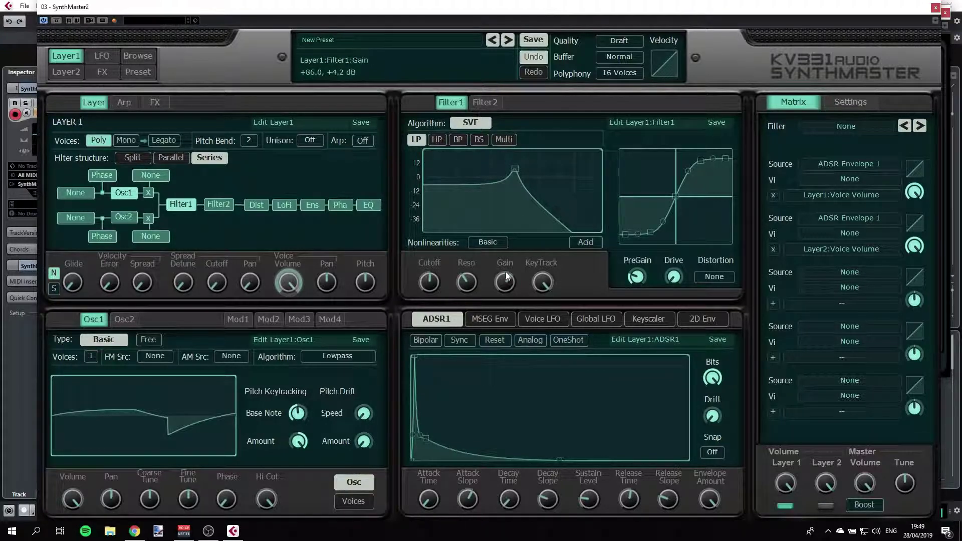
pyautogui.moveTo(562, 10); pyautogui.dragTo(177, 2)
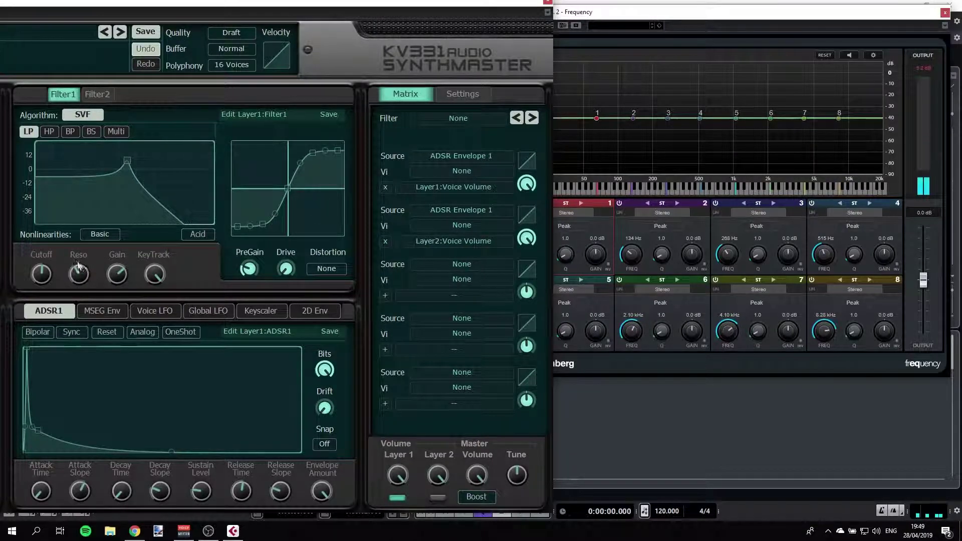
# Push Filter1 resonance much higher, move SynthMaster back, and ease resonance down to +82.0.
pyautogui.moveTo(80, 278); pyautogui.dragTo(79, 269)
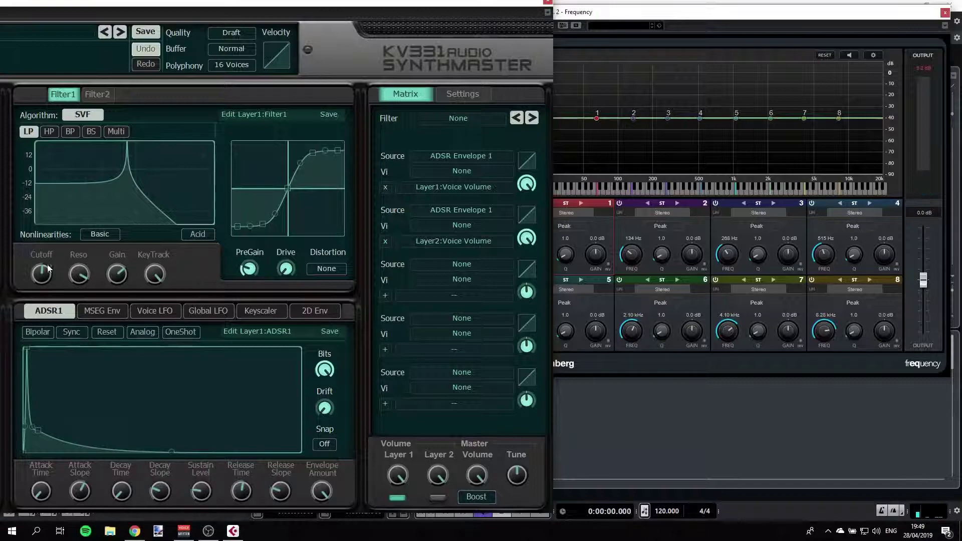
pyautogui.moveTo(150, 4); pyautogui.dragTo(380, 18)
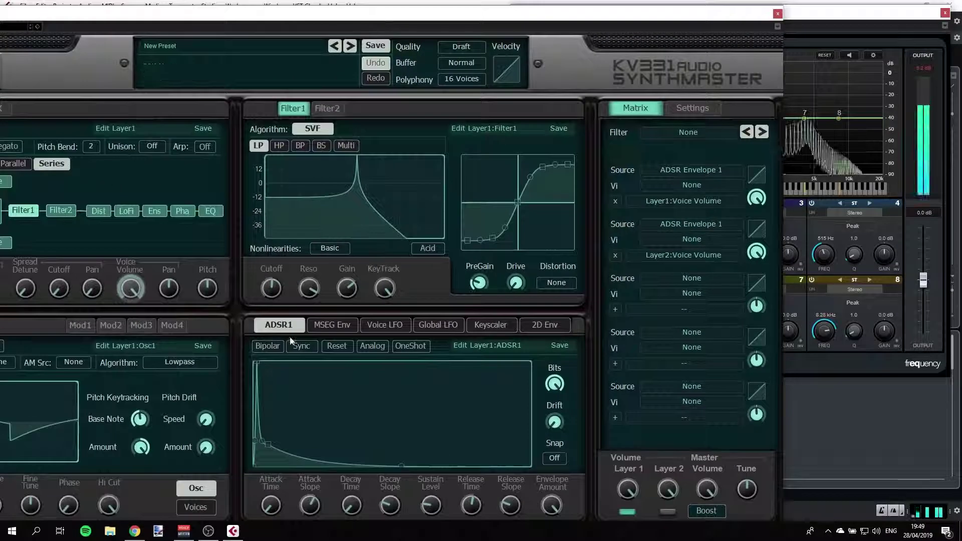
pyautogui.moveTo(308, 289)
pyautogui.mouseDown()
pyautogui.moveTo(306, 311)
pyautogui.moveTo(305, 295)
pyautogui.mouseUp()
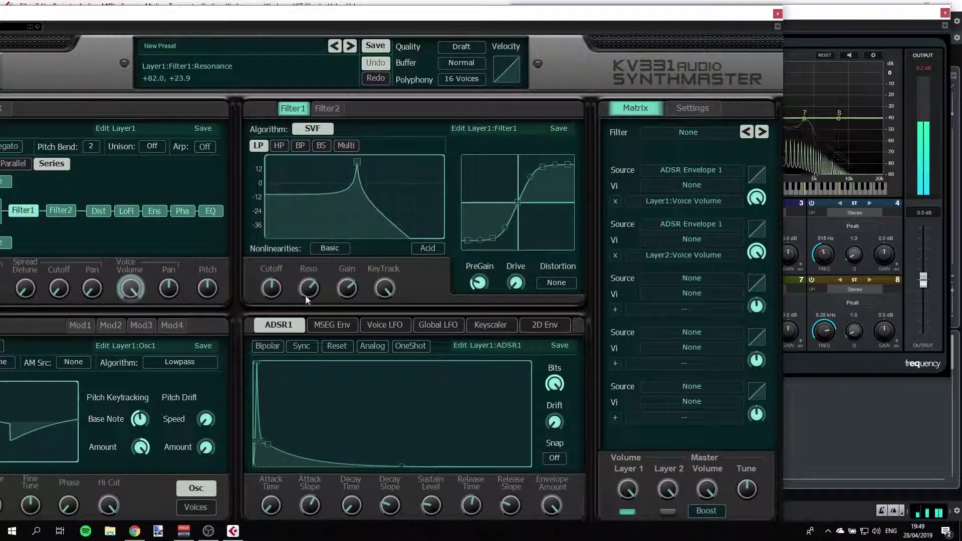
# Switch Filter1 to the VAnalog algorithm with gain at +12 dB, and reposition the window.
pyautogui.click(312, 129)
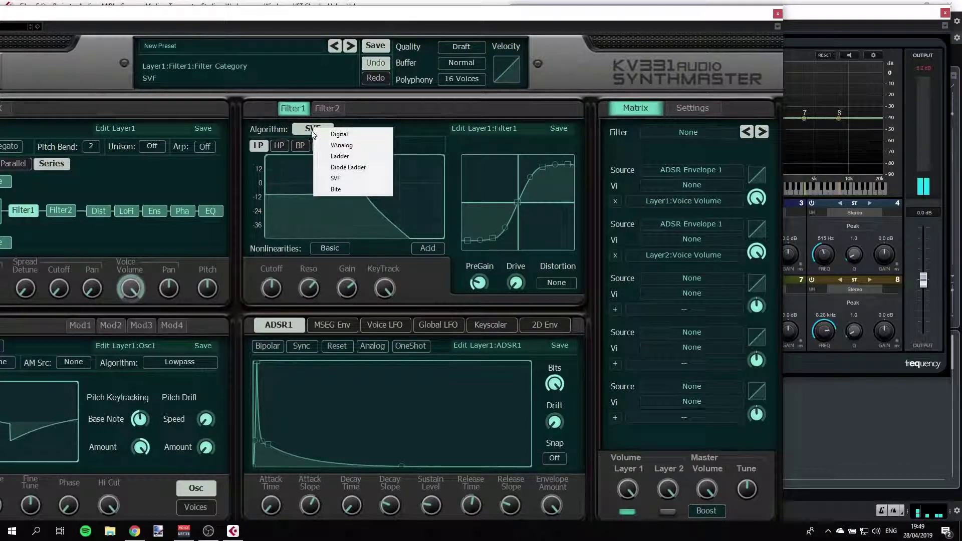
pyautogui.click(342, 146)
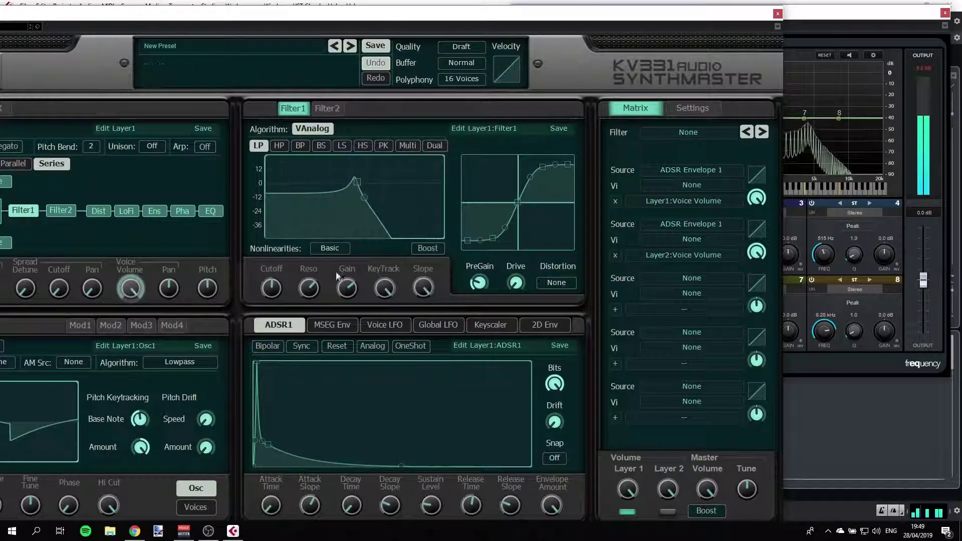
pyautogui.moveTo(325, 292); pyautogui.dragTo(353, 262)
pyautogui.moveTo(389, 22); pyautogui.dragTo(527, 7)
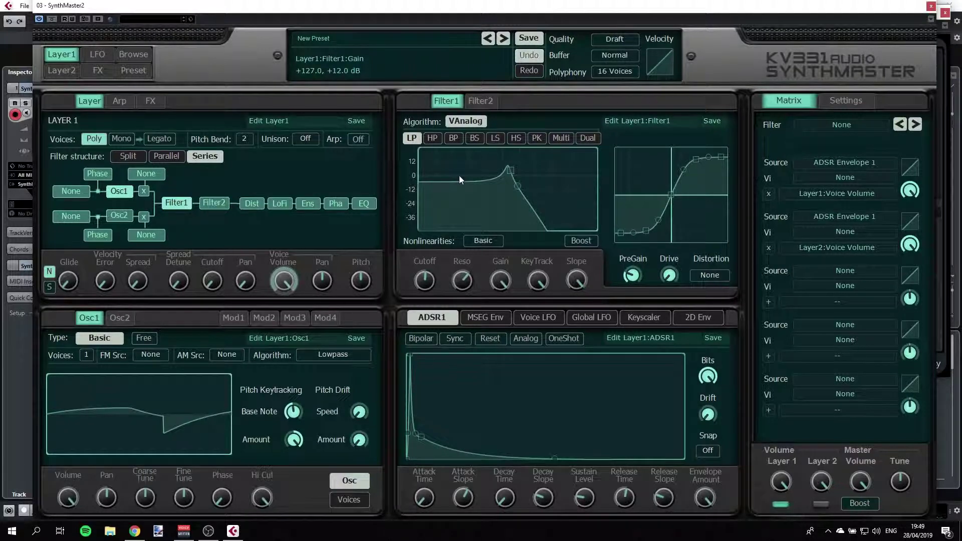
# On the FX page, enable the Bus 1 Reverb and set its mix to about 56.6.
pyautogui.click(98, 70)
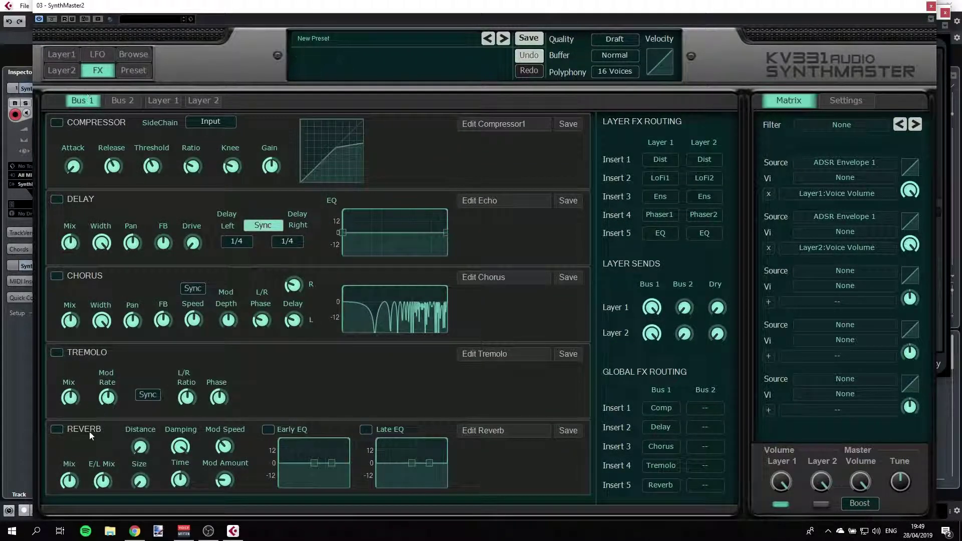
pyautogui.click(58, 429)
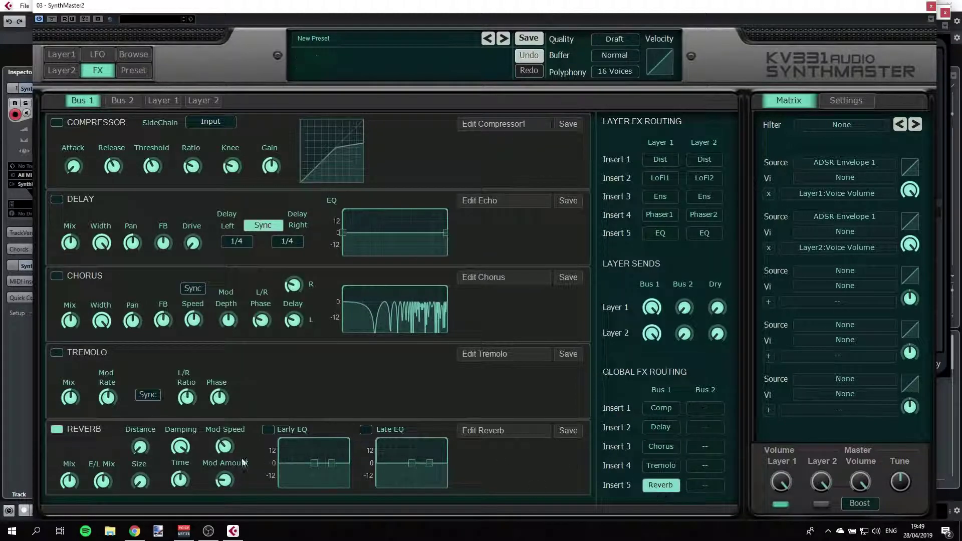
pyautogui.moveTo(68, 482); pyautogui.dragTo(69, 492)
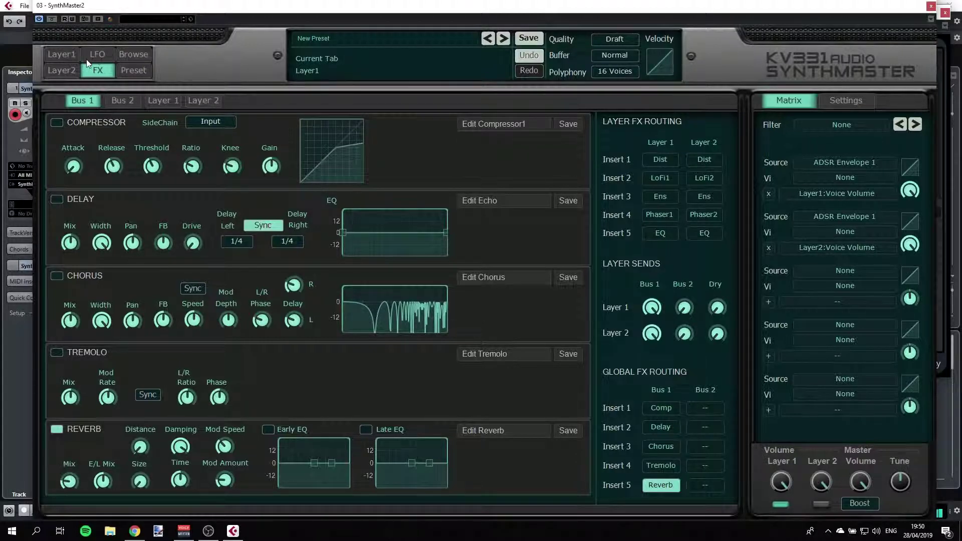
# Turn on the SynthMaster delay and sync both left and right delay times to 1/8.
pyautogui.click(59, 201)
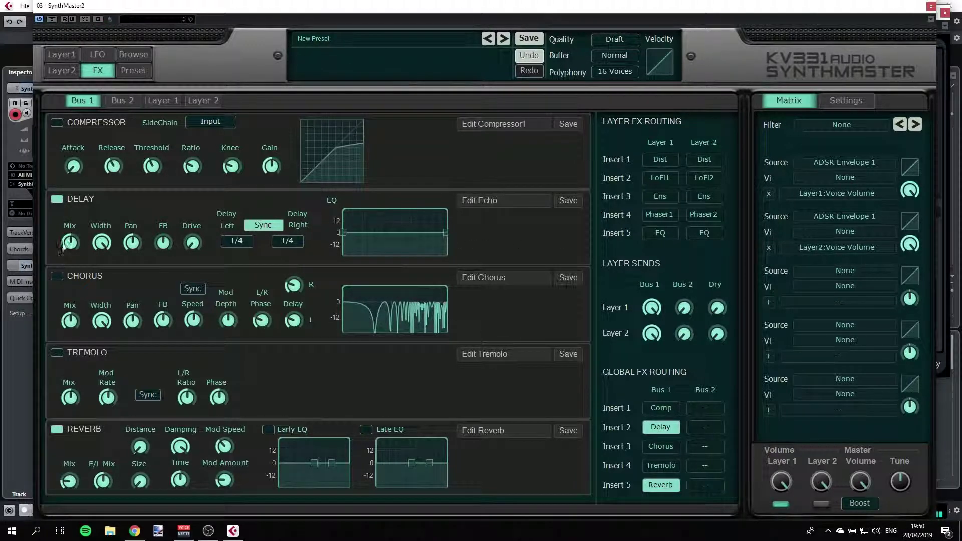
pyautogui.click(249, 241)
pyautogui.click(279, 377)
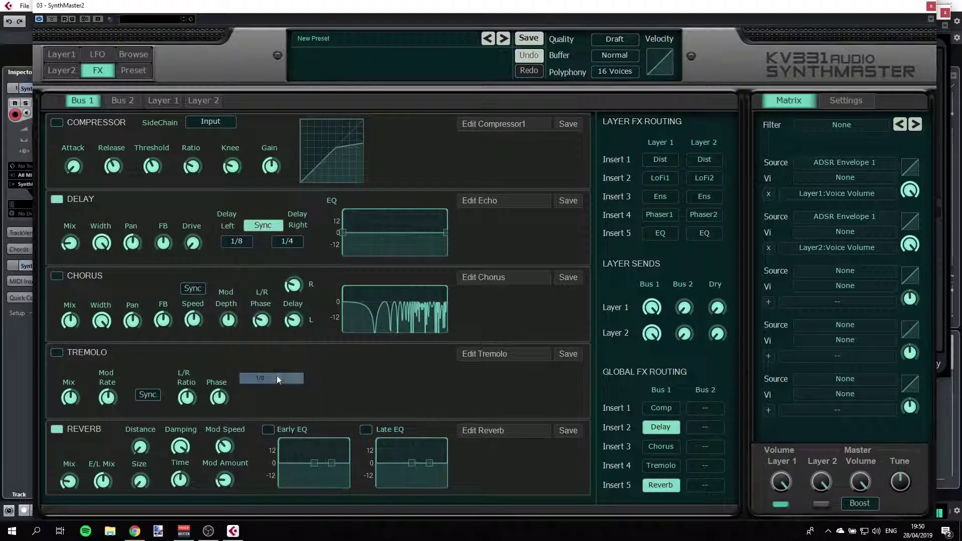
pyautogui.click(294, 242)
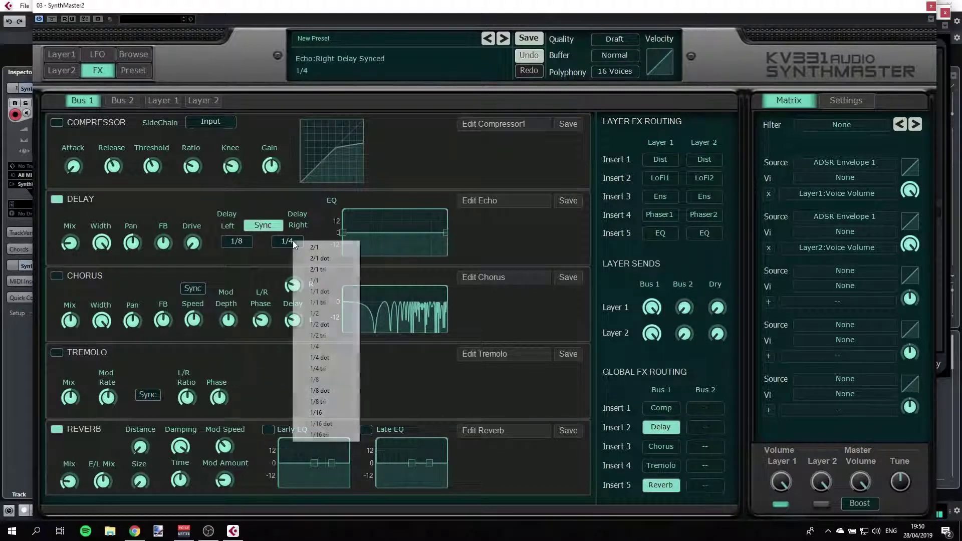
pyautogui.click(319, 380)
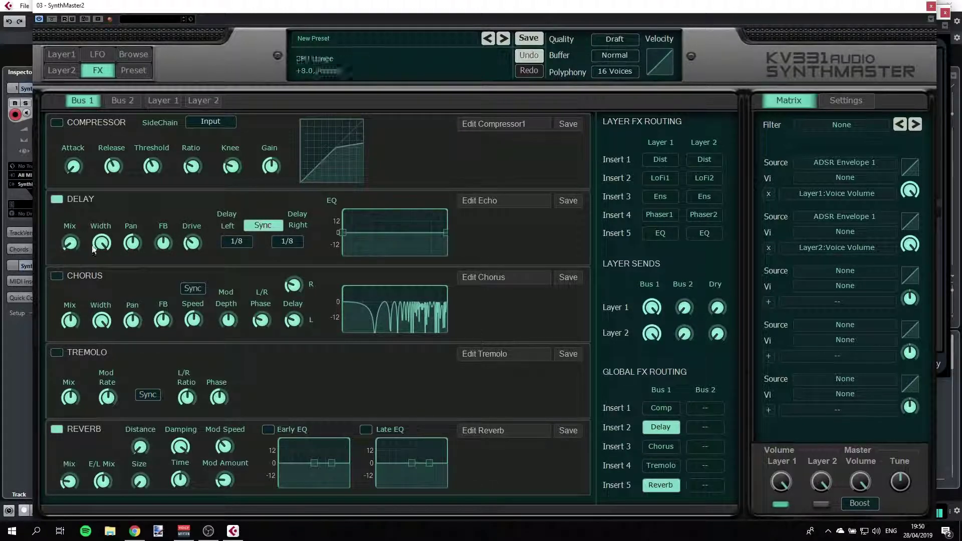
# Raise the delay feedback to about +85 and set the delay amount to about 56.4.
pyautogui.moveTo(160, 247); pyautogui.dragTo(161, 236)
pyautogui.moveTo(69, 247); pyautogui.dragTo(70, 244)
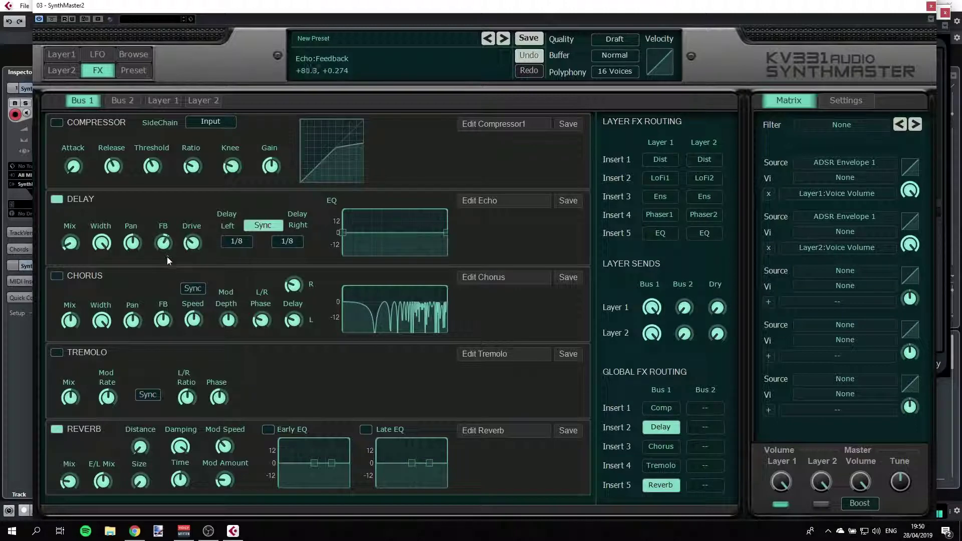
pyautogui.moveTo(904, 12); pyautogui.dragTo(881, 22)
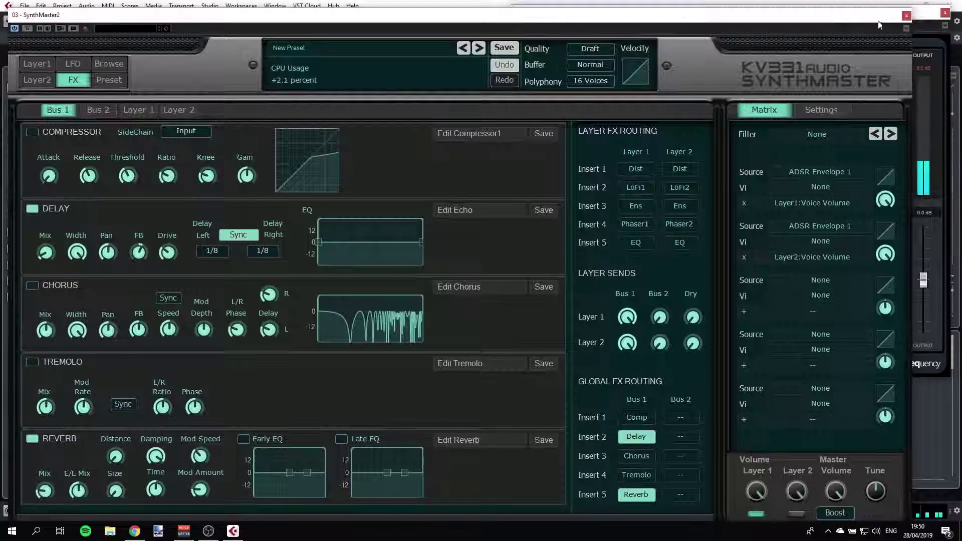
# Reopen SynthMaster on the Layer1 page and set Filter1 cutoff to about 1498.6 Hz.
pyautogui.click(906, 15)
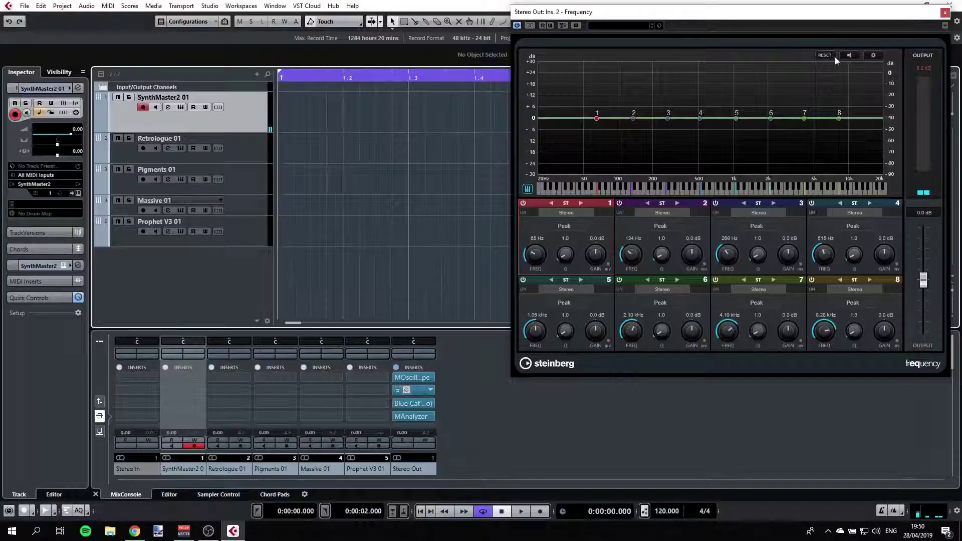
pyautogui.click(168, 107)
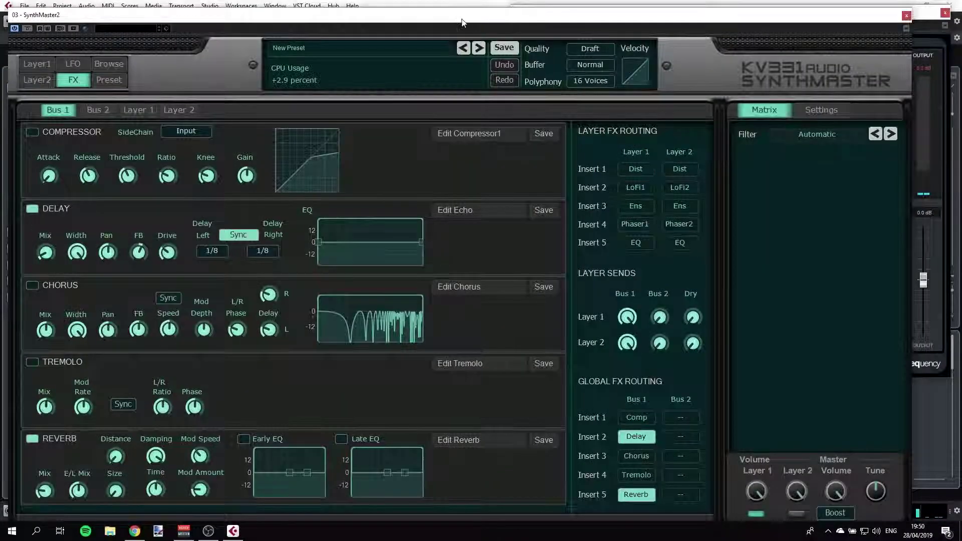
pyautogui.moveTo(462, 23); pyautogui.dragTo(537, 13)
pyautogui.click(112, 54)
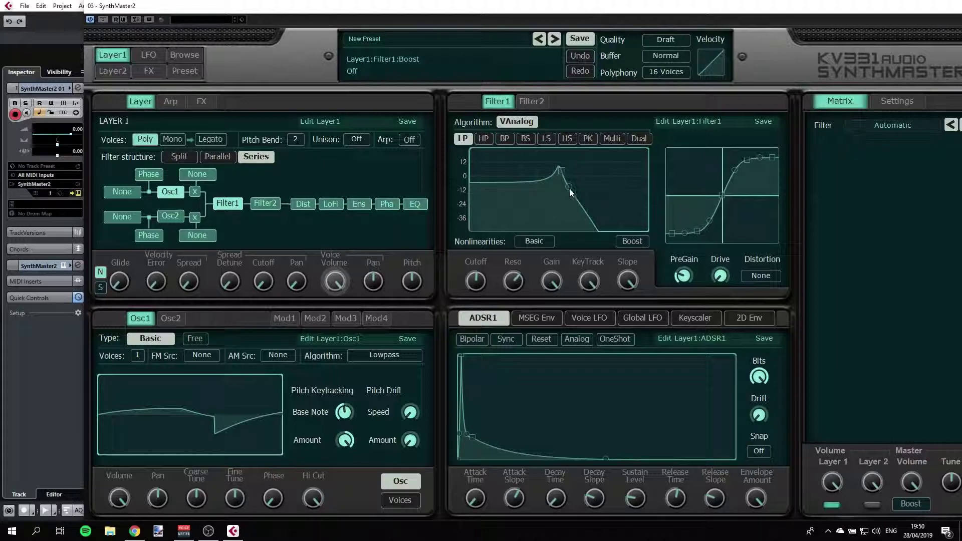
pyautogui.moveTo(478, 282)
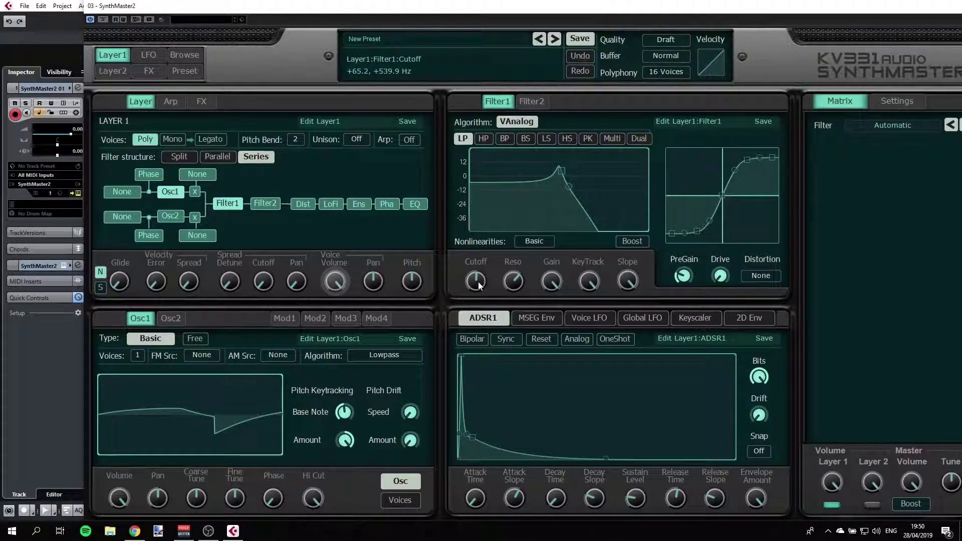
pyautogui.moveTo(478, 282)
pyautogui.mouseDown()
pyautogui.moveTo(468, 283)
pyautogui.moveTo(471, 301)
pyautogui.moveTo(467, 264)
pyautogui.moveTo(473, 287)
pyautogui.mouseUp()
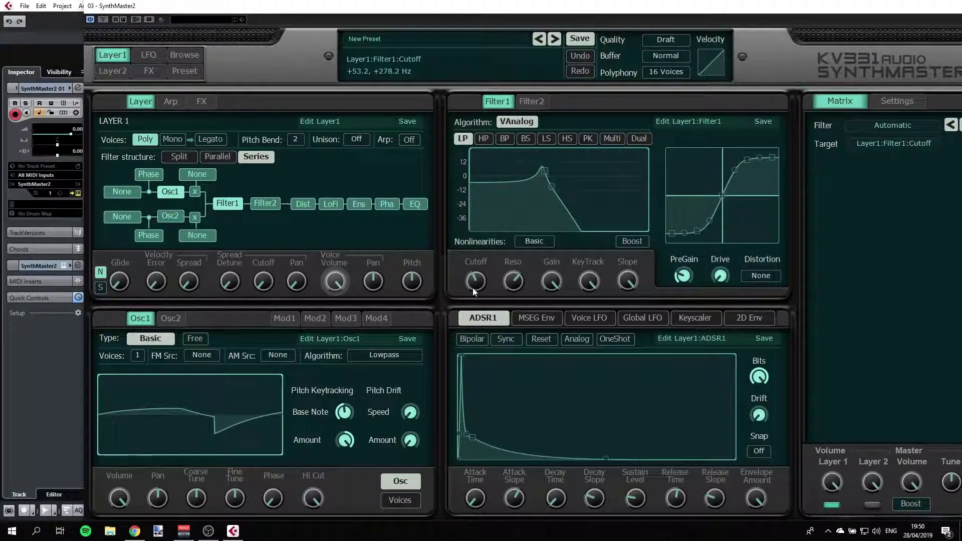
pyautogui.moveTo(473, 288); pyautogui.dragTo(477, 277)
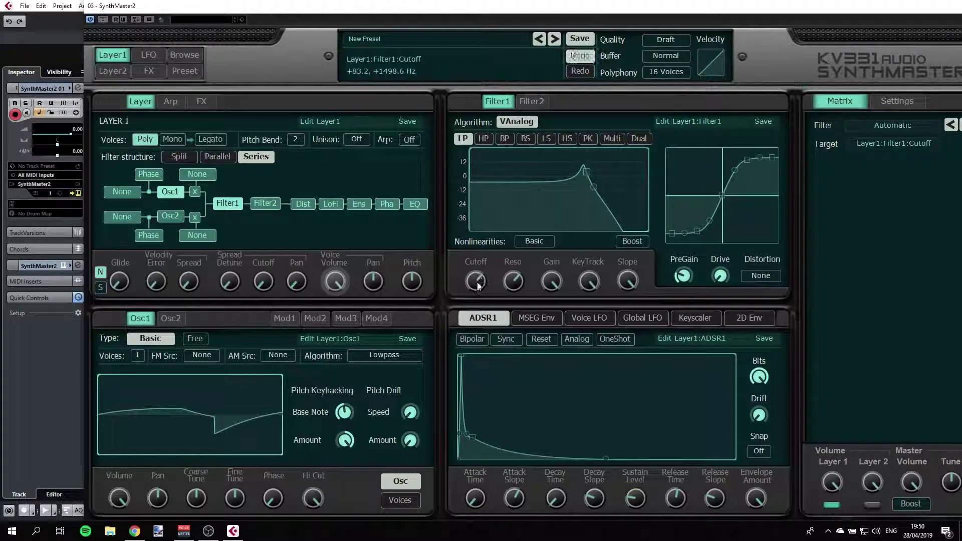
# Select envelope ADSR2 and route it to the Filter1 cutoff.
pyautogui.click(484, 318)
pyautogui.click(485, 346)
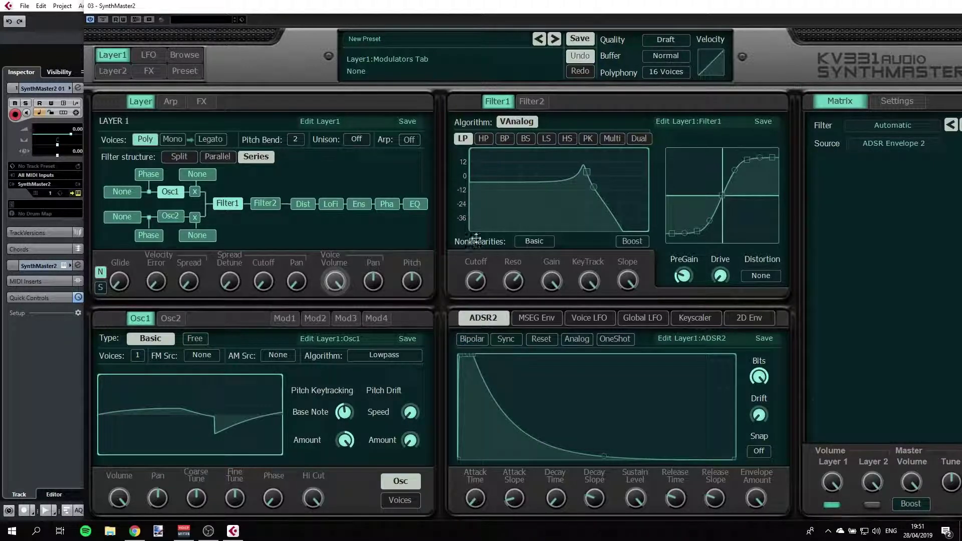
pyautogui.moveTo(479, 260); pyautogui.dragTo(478, 284)
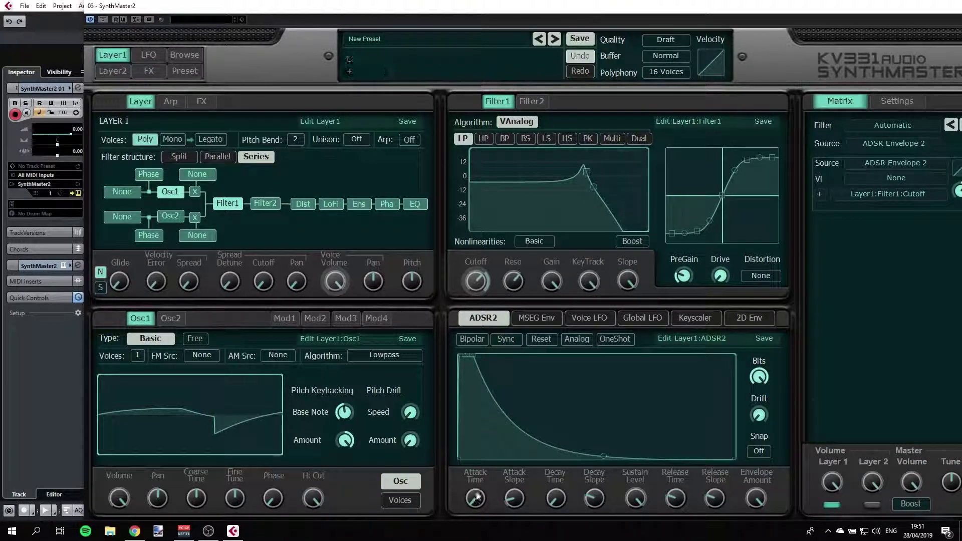
# Give ADSR2 a long, slow attack, shorter decay and higher sustain, then lower cutoff to about 409 Hz.
pyautogui.moveTo(475, 498); pyautogui.dragTo(474, 468)
pyautogui.moveTo(538, 390); pyautogui.dragTo(549, 414)
pyautogui.moveTo(635, 499)
pyautogui.mouseDown()
pyautogui.moveTo(636, 518)
pyautogui.moveTo(635, 507)
pyautogui.mouseUp()
pyautogui.moveTo(561, 502); pyautogui.dragTo(552, 486)
pyautogui.moveTo(475, 497); pyautogui.dragTo(673, 492)
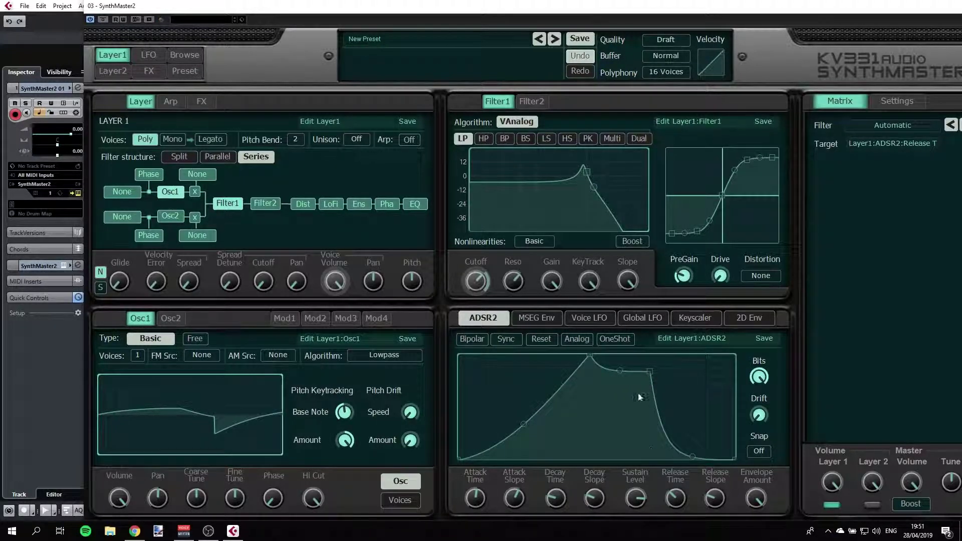
pyautogui.moveTo(475, 282); pyautogui.dragTo(472, 295)
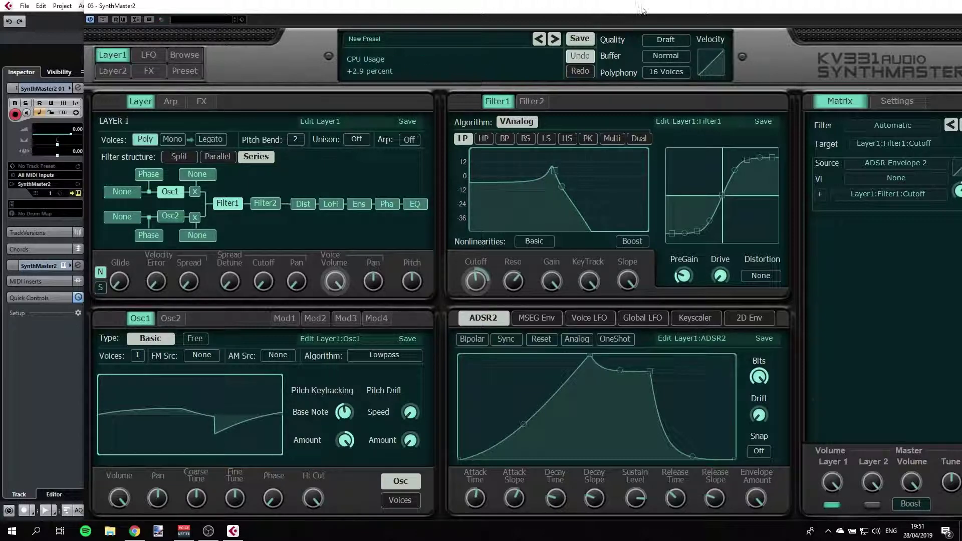
# Move the SynthMaster window so it sits beside the Frequency EQ spectrum analyser.
pyautogui.moveTo(642, 10); pyautogui.dragTo(188, 4)
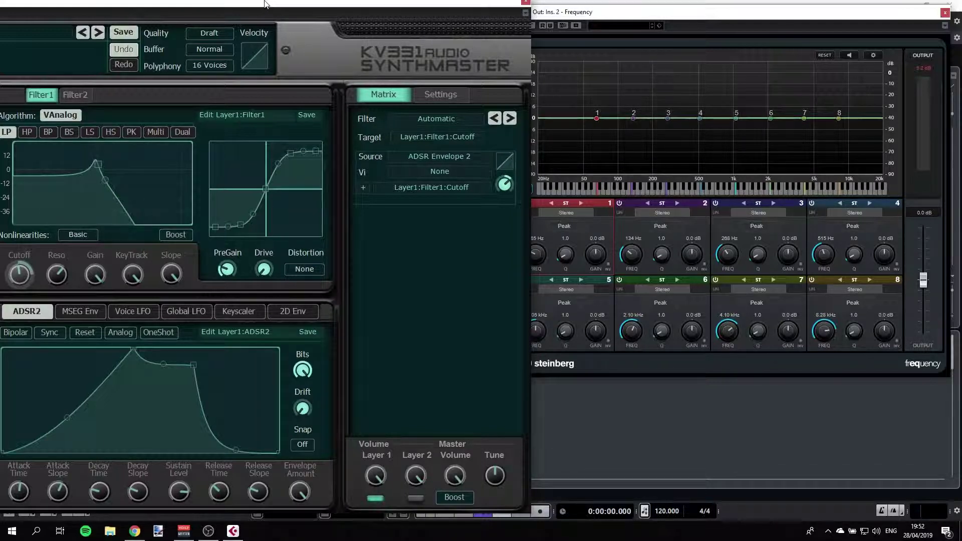
pyautogui.moveTo(266, 4); pyautogui.dragTo(389, 7)
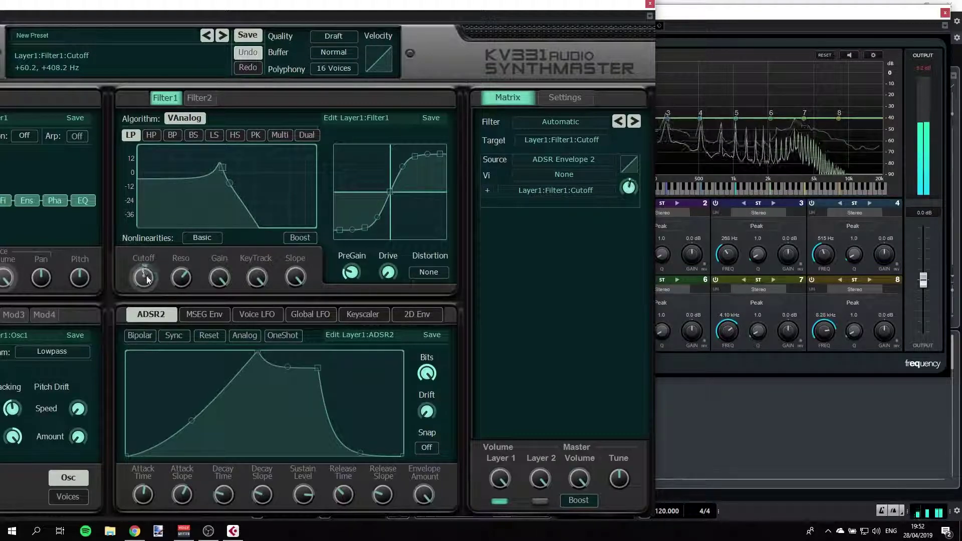
# Settle Filter1 cutoff at 603.5 Hz and move the synth window back into full view.
pyautogui.moveTo(147, 274); pyautogui.dragTo(151, 277)
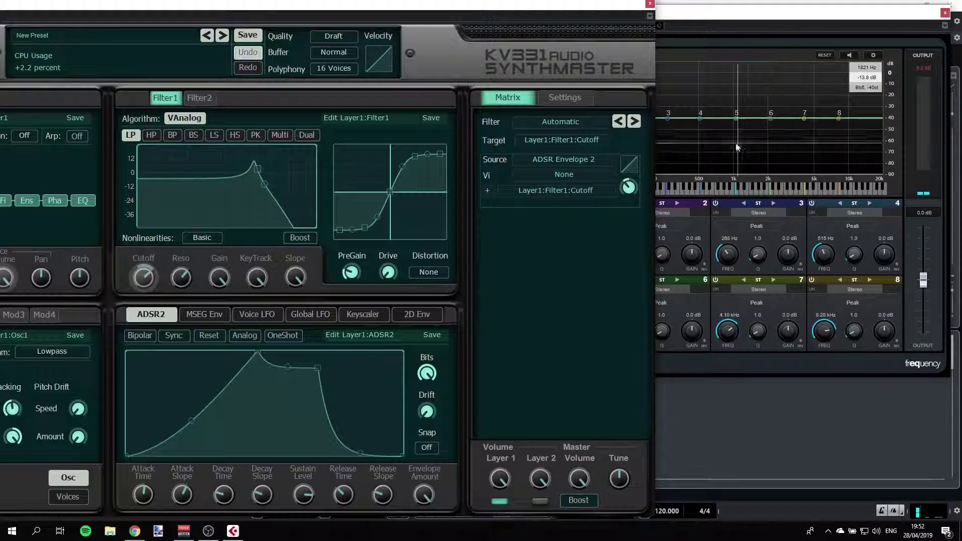
pyautogui.moveTo(148, 274)
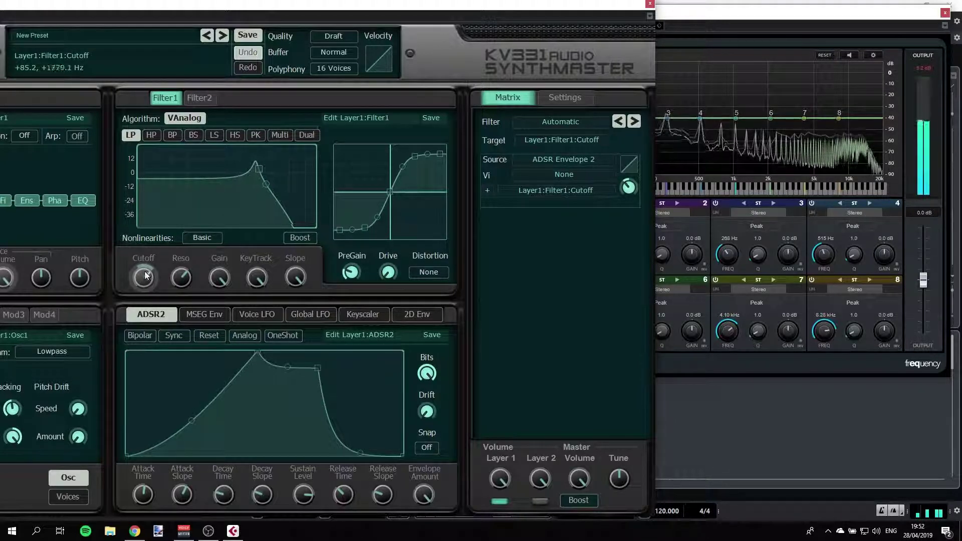
pyautogui.moveTo(145, 277); pyautogui.dragTo(148, 285)
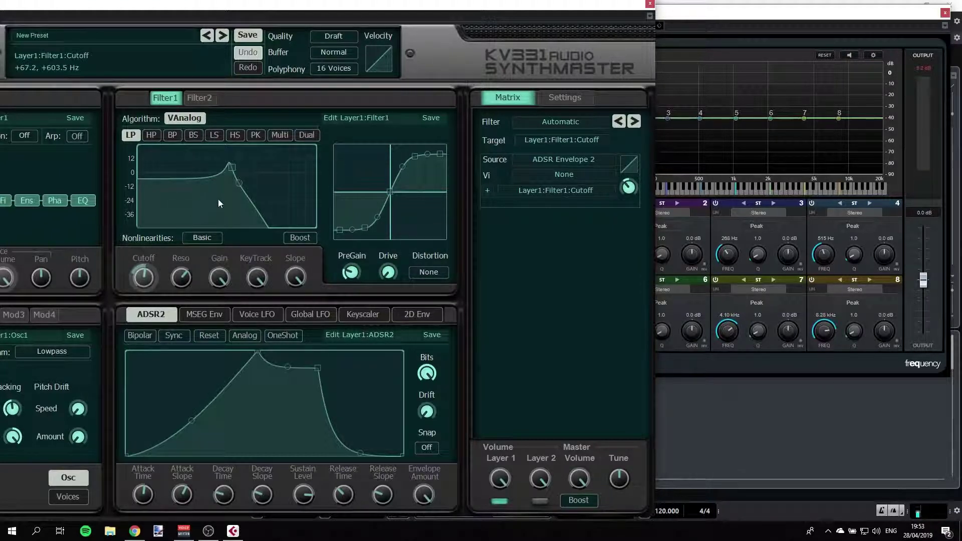
pyautogui.moveTo(283, 9); pyautogui.dragTo(523, 9)
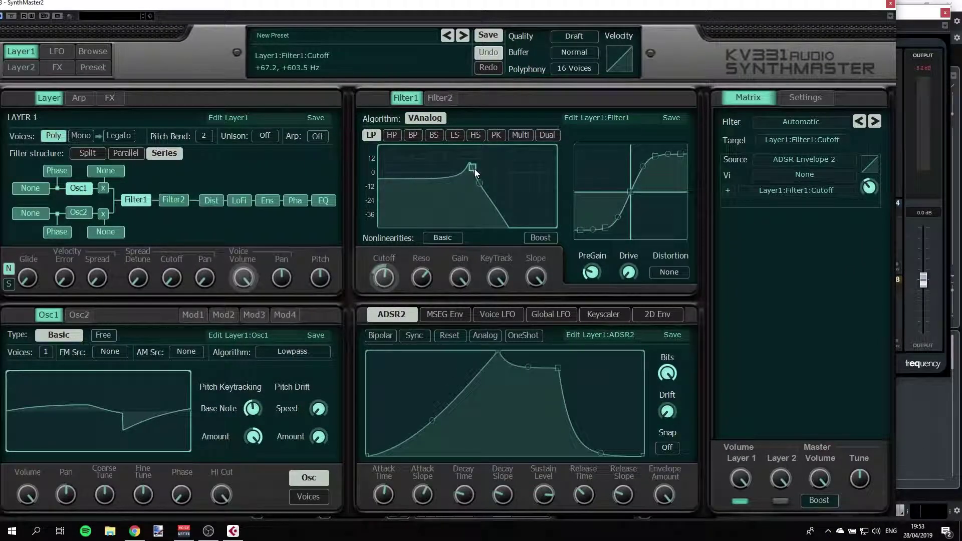
# Lower the cutoff to about 341 Hz and route envelope ADSR3 to Filter1 resonance.
pyautogui.moveTo(474, 169)
pyautogui.mouseDown()
pyautogui.moveTo(463, 170)
pyautogui.moveTo(482, 167)
pyautogui.moveTo(465, 177)
pyautogui.moveTo(460, 165)
pyautogui.moveTo(463, 179)
pyautogui.moveTo(459, 163)
pyautogui.moveTo(454, 169)
pyautogui.moveTo(472, 172)
pyautogui.mouseUp()
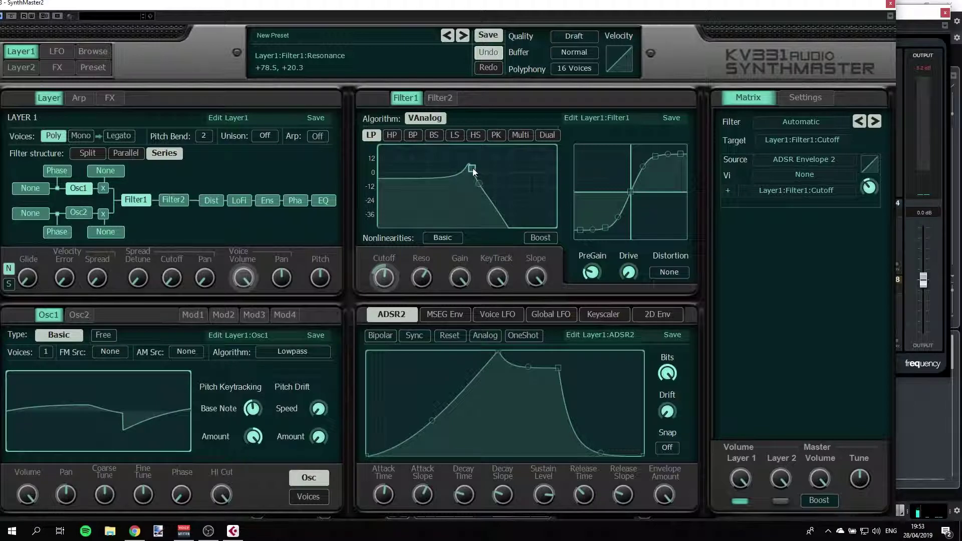
pyautogui.click(401, 316)
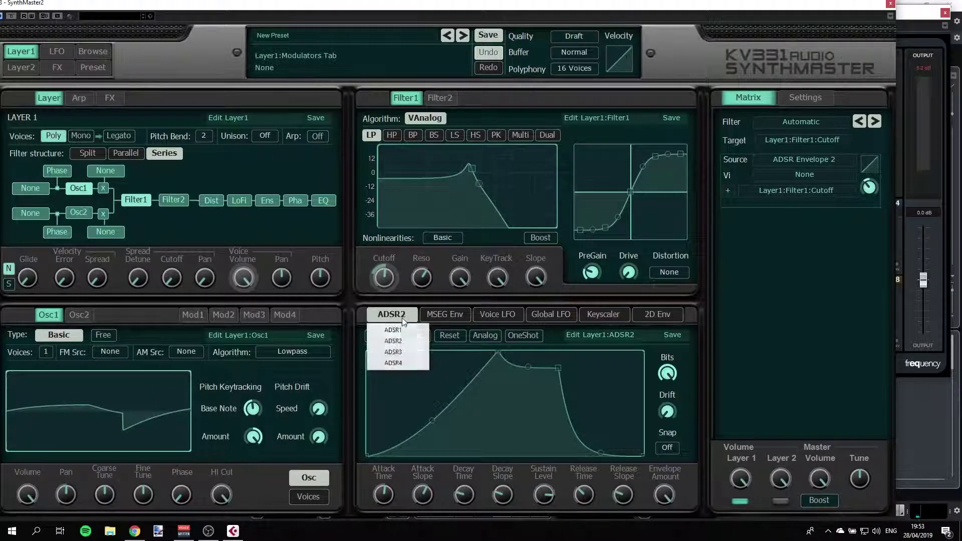
pyautogui.click(394, 352)
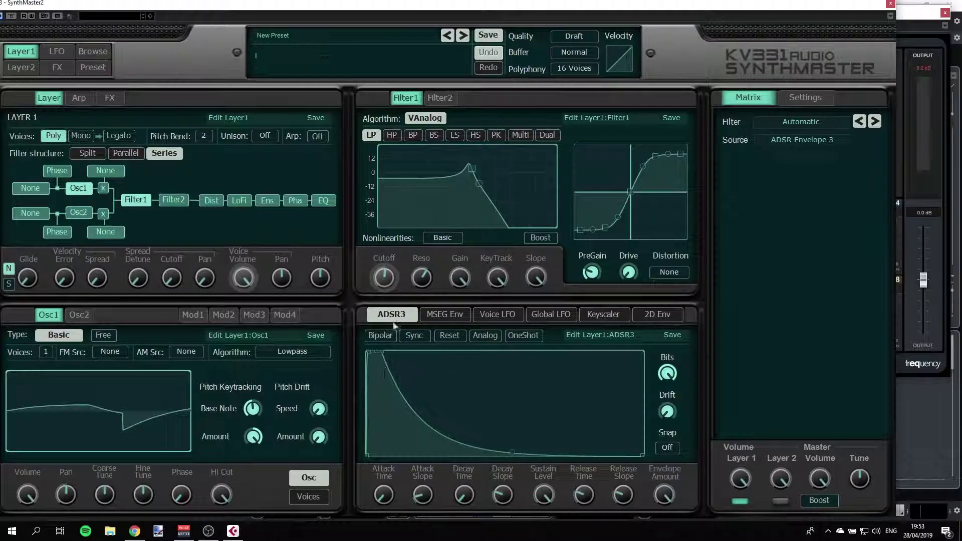
pyautogui.moveTo(400, 315); pyautogui.dragTo(424, 283)
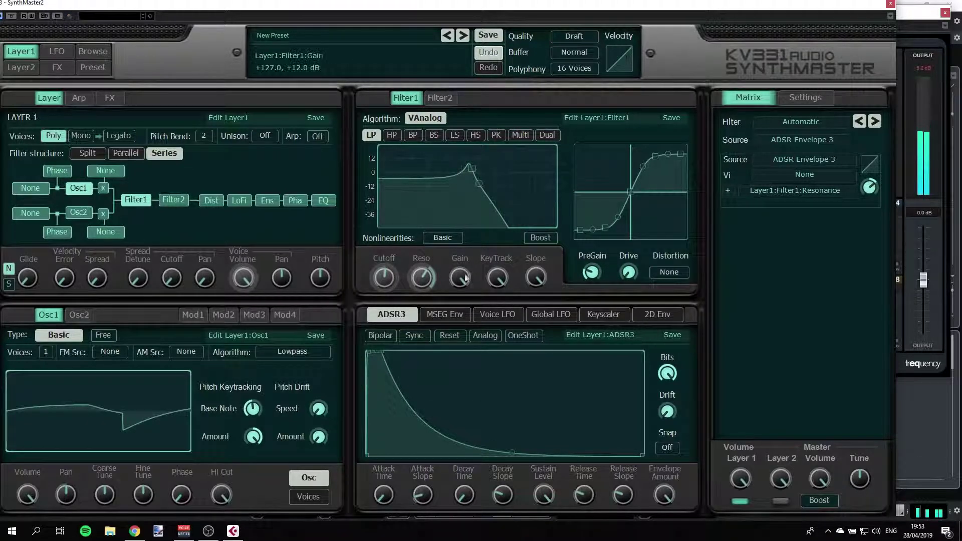
pyautogui.click(434, 280)
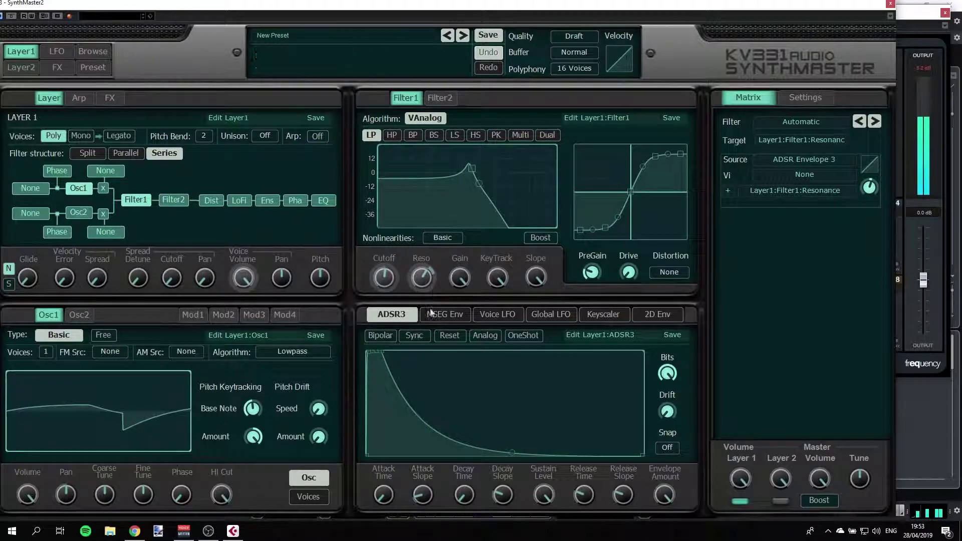
# Shape ADSR3's attack, decay and sustain into a decaying curve, then raise the resonance.
pyautogui.moveTo(379, 354); pyautogui.dragTo(416, 409)
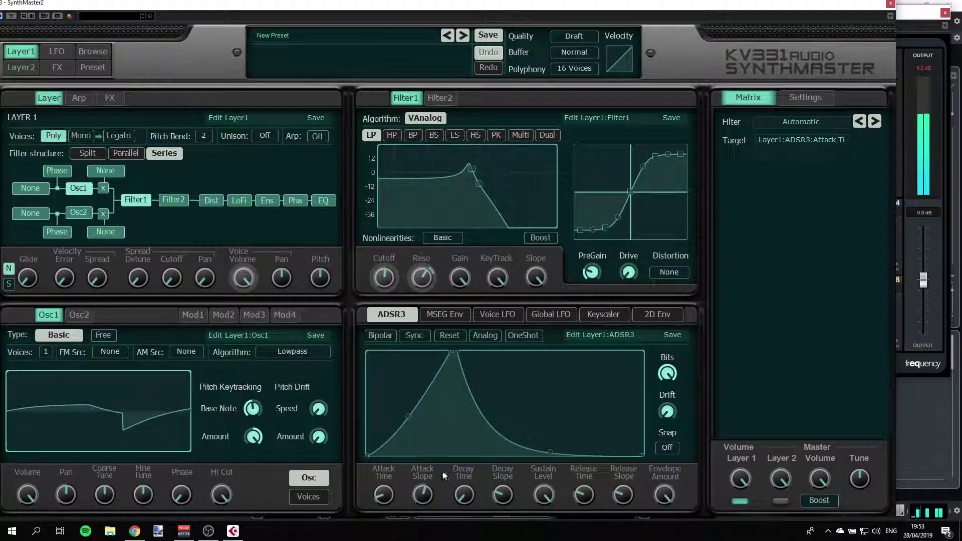
pyautogui.moveTo(495, 496); pyautogui.dragTo(573, 467)
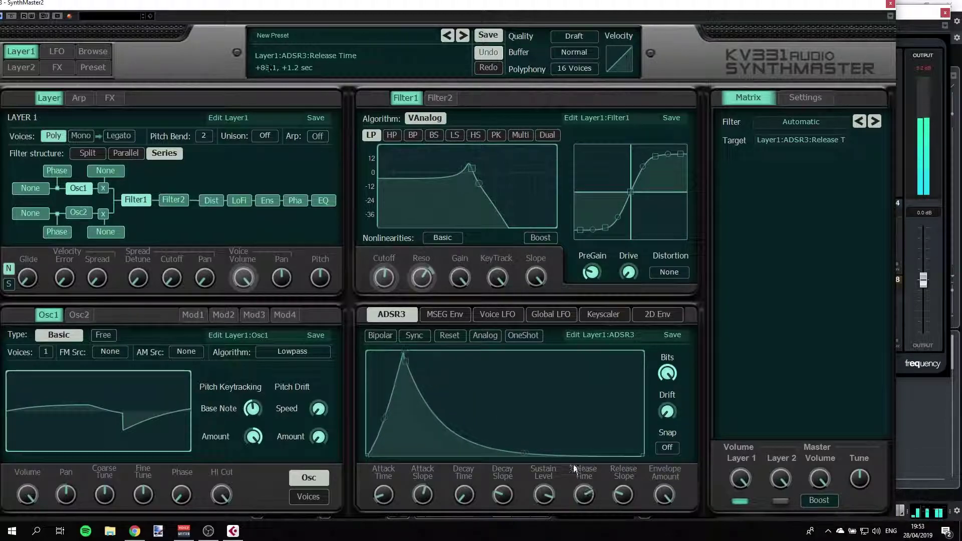
pyautogui.click(431, 270)
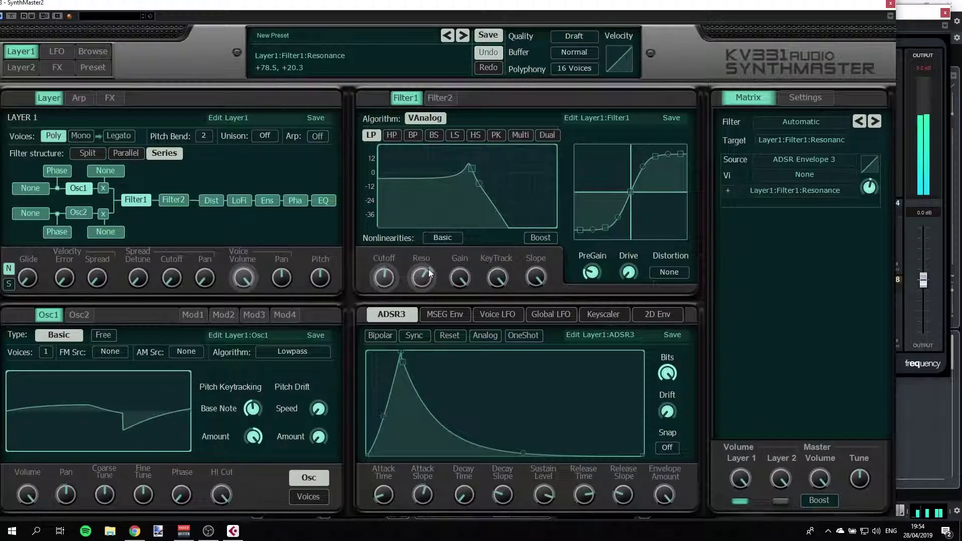
pyautogui.scroll(5, 428, 269)
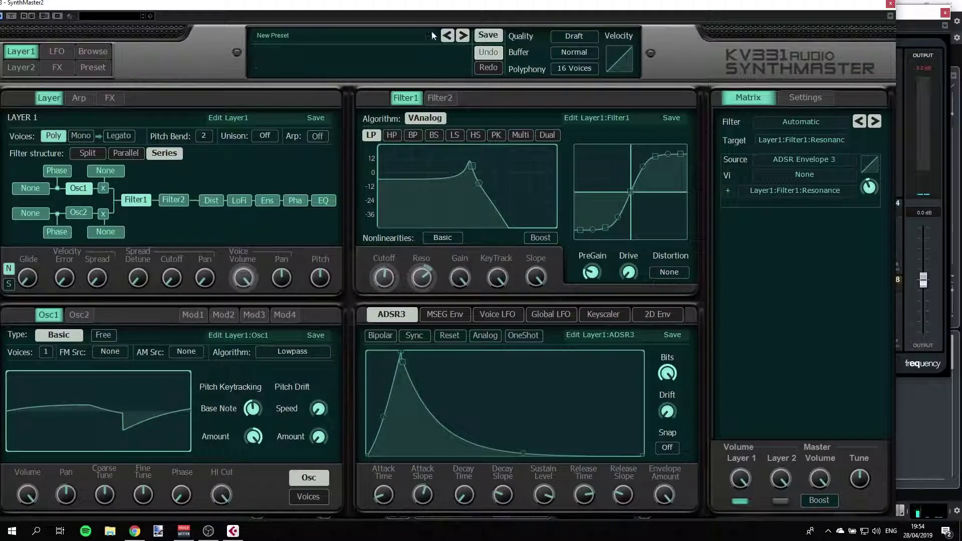
pyautogui.moveTo(860, 17); pyautogui.dragTo(906, 22)
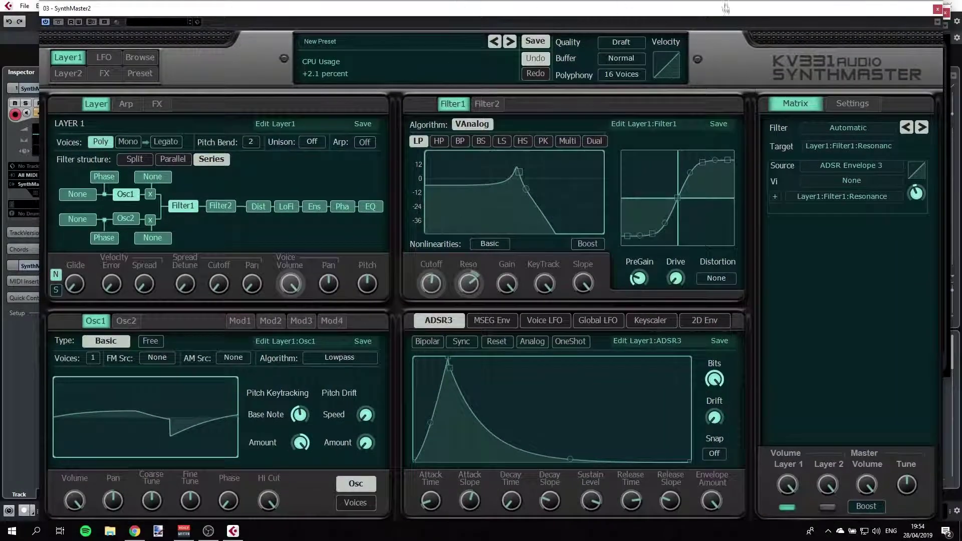
# Close SynthMaster and open the Massive editor for the Massive 01 track.
pyautogui.click(937, 10)
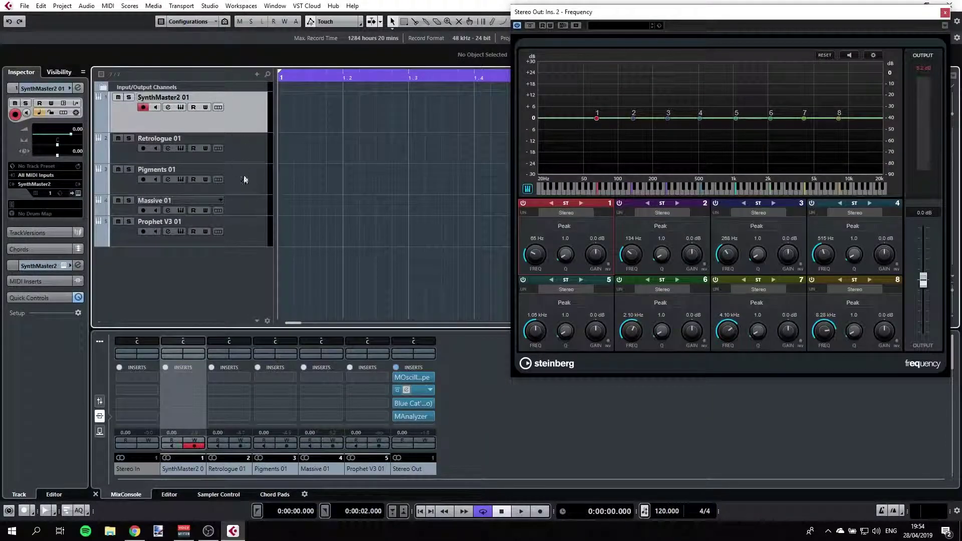
pyautogui.click(257, 206)
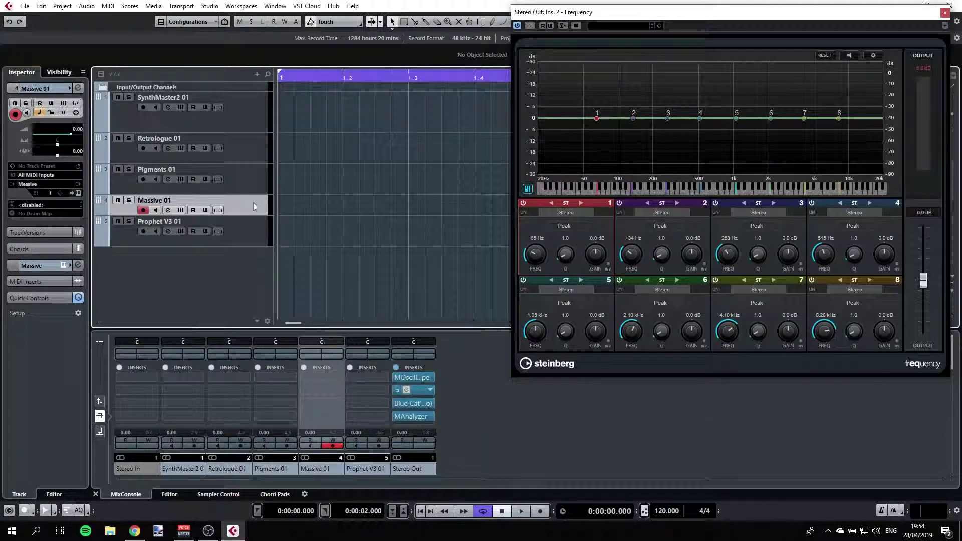
pyautogui.click(181, 210)
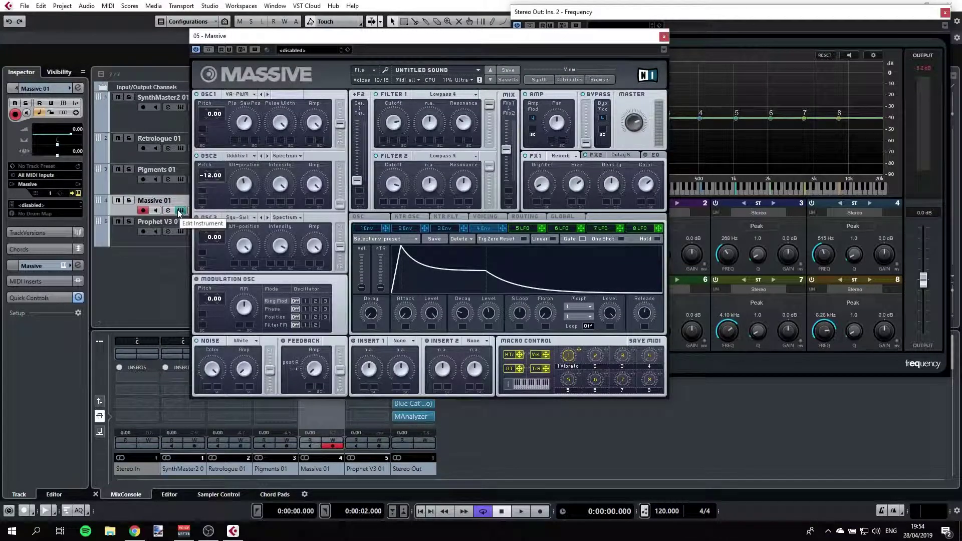
pyautogui.click(375, 71)
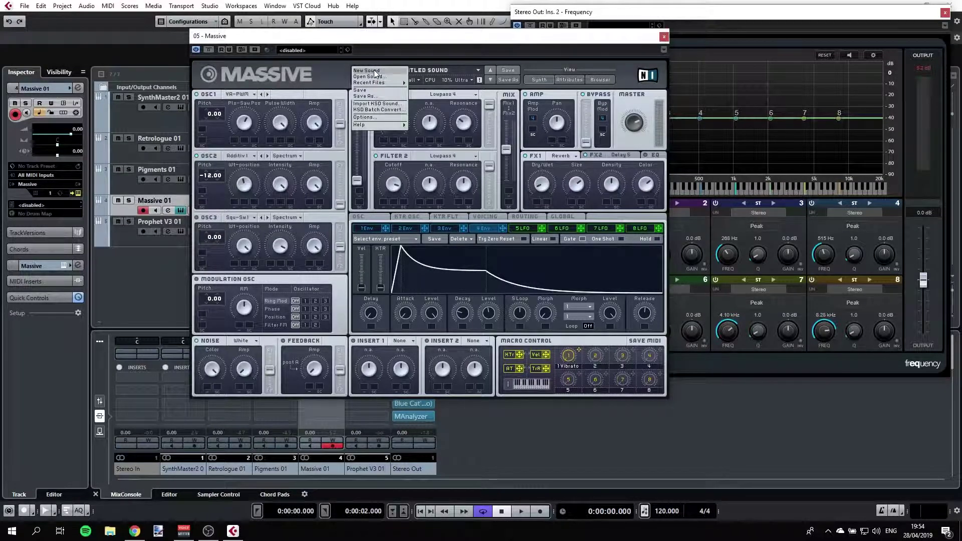
# Start a new sound, lengthen attack and release, raise decay level, and load Pulse-Saw PWM into OSC1.
pyautogui.click(375, 70)
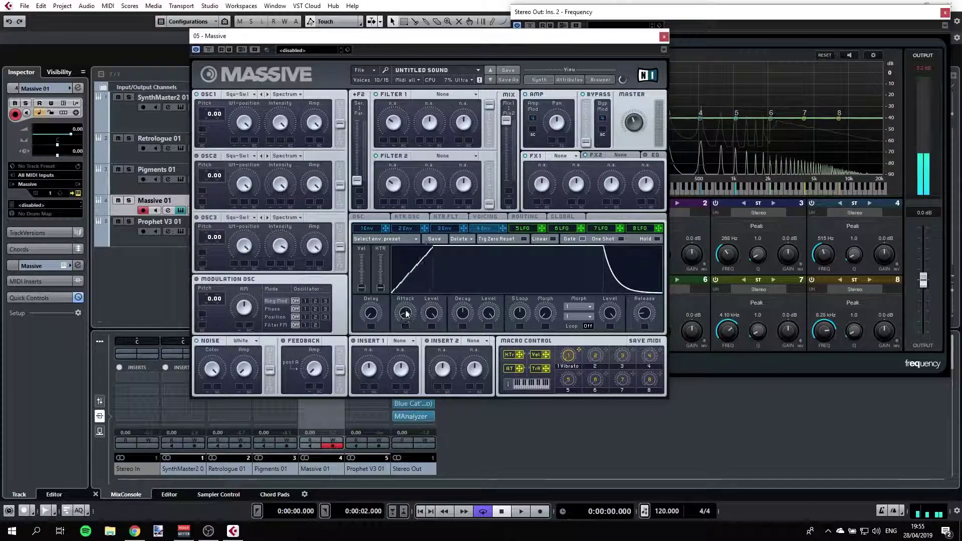
pyautogui.moveTo(404, 318); pyautogui.dragTo(425, 323)
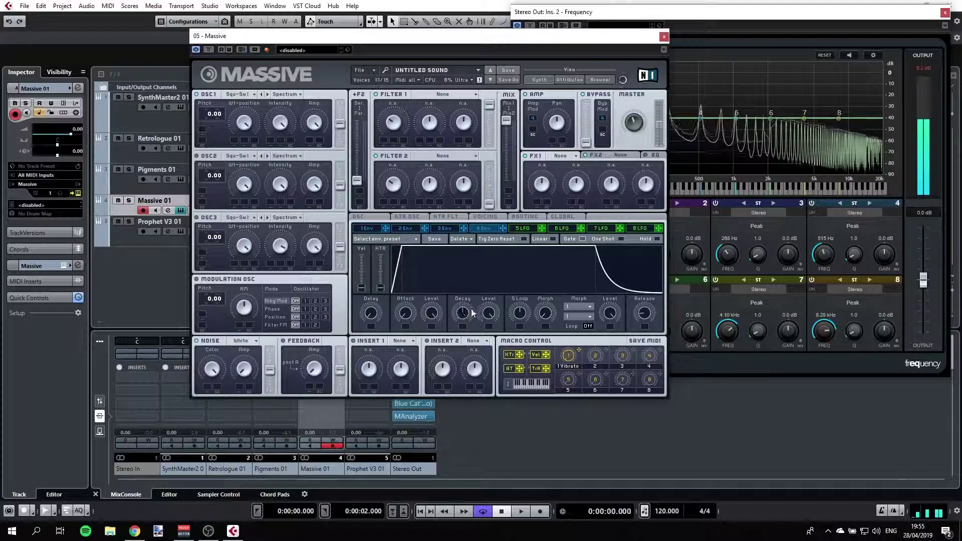
pyautogui.moveTo(492, 311); pyautogui.dragTo(493, 295)
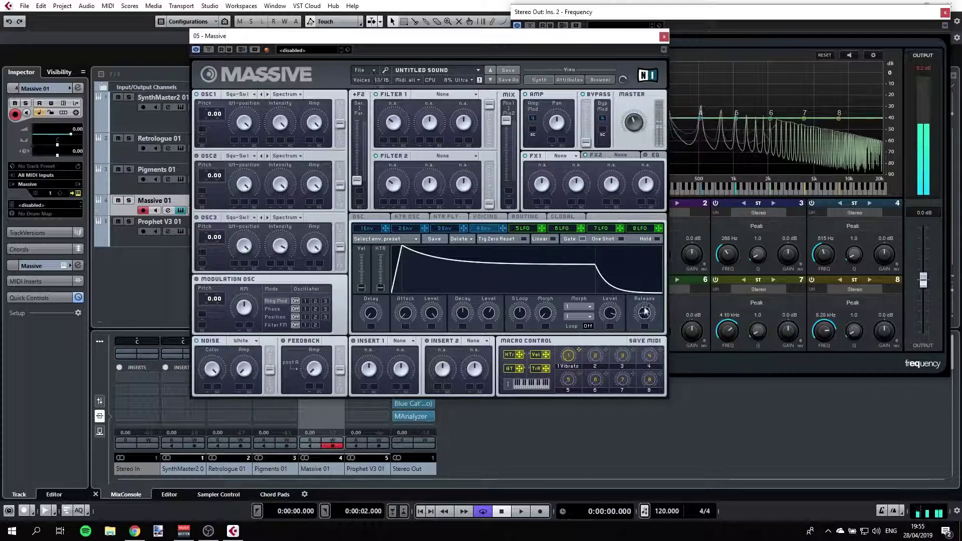
pyautogui.moveTo(644, 313); pyautogui.dragTo(639, 289)
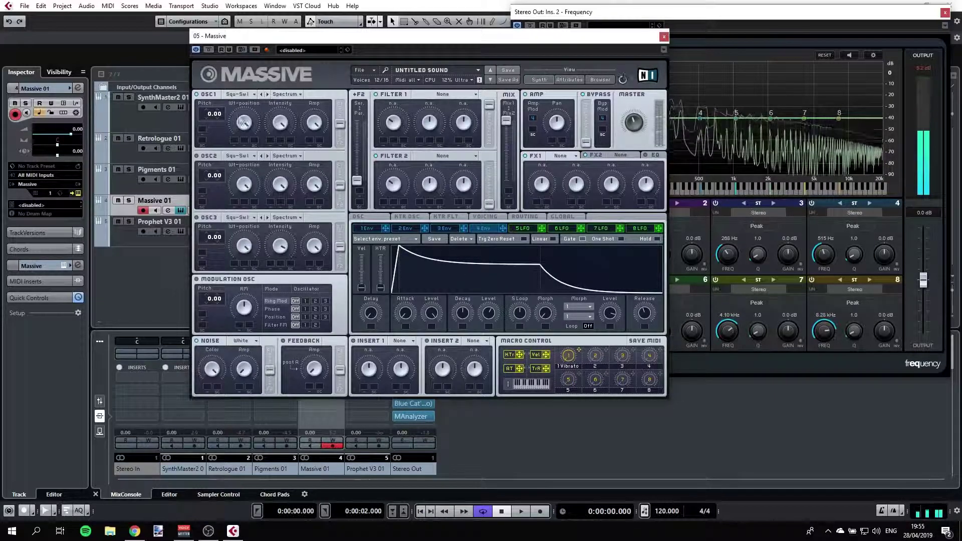
pyautogui.click(244, 95)
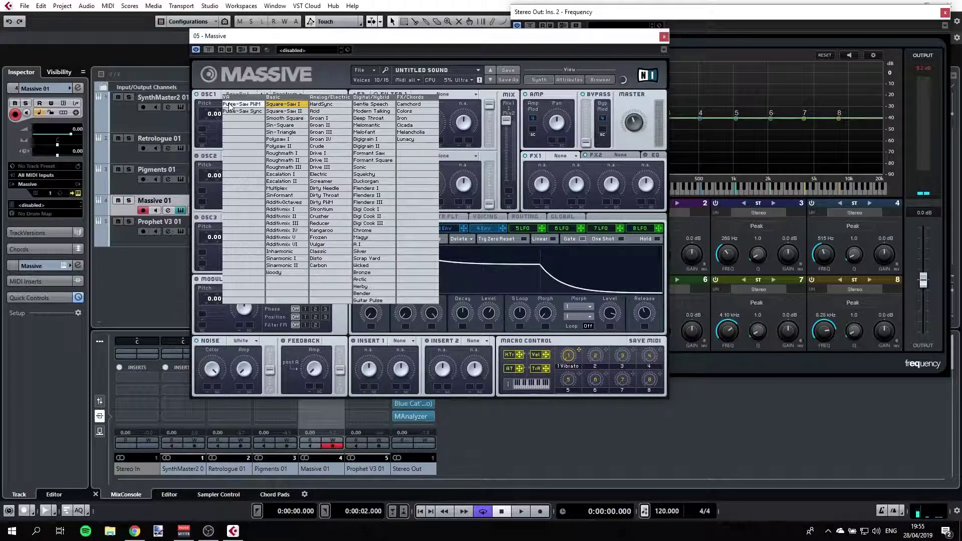
pyautogui.click(231, 105)
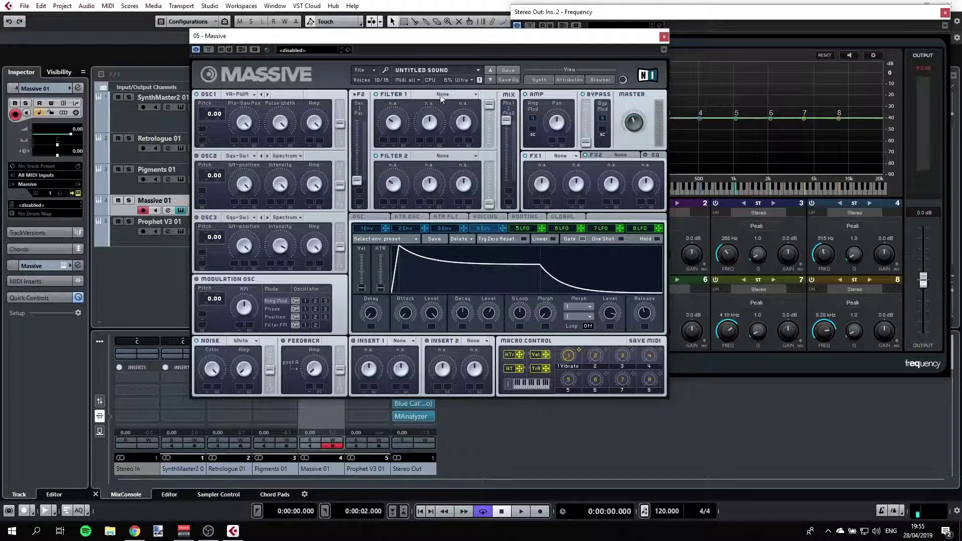
# Set filter 1 to Lowpass 4 and shorten the envelope for a plucky decay.
pyautogui.click(441, 96)
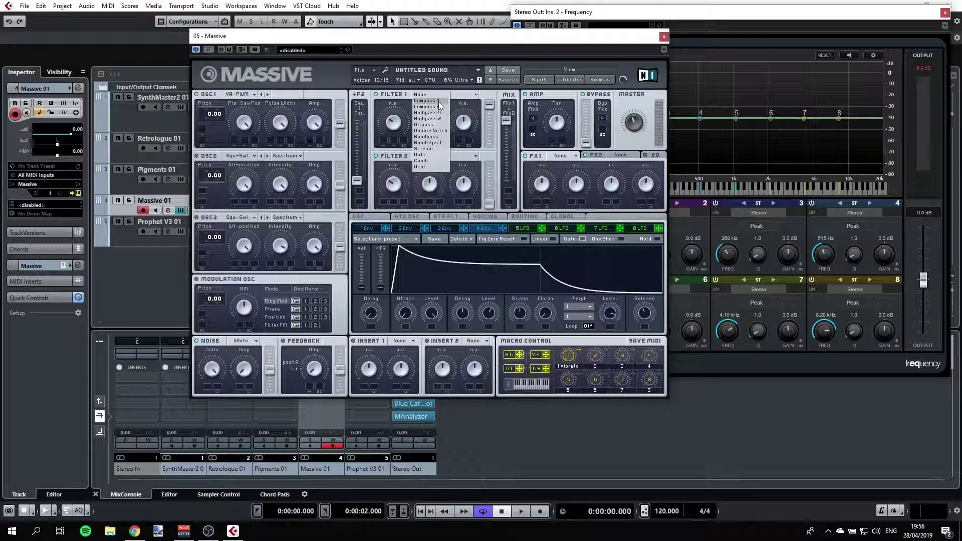
pyautogui.click(438, 101)
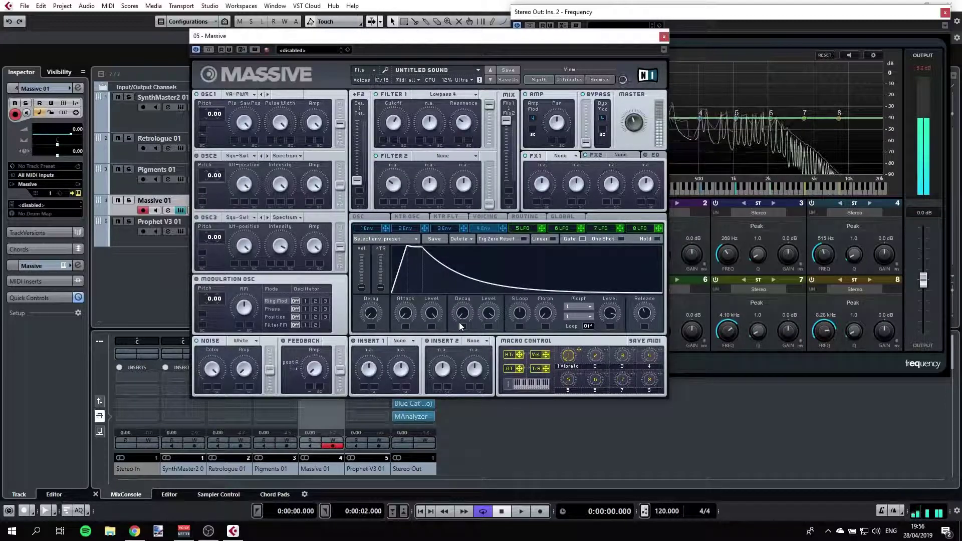
pyautogui.moveTo(646, 314); pyautogui.dragTo(646, 309)
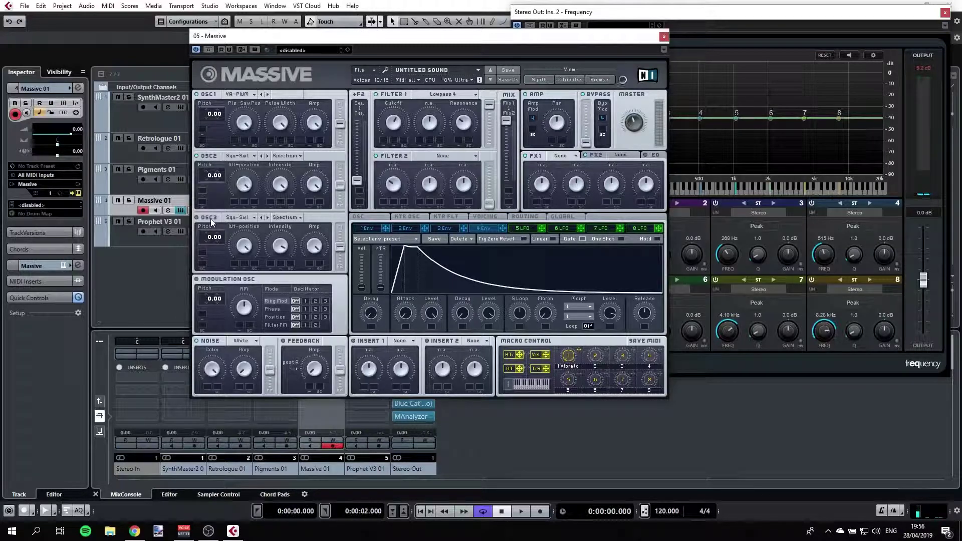
# Load the Additiv I wavetable into oscillator 2 and tune its pitch down to -12.00.
pyautogui.click(236, 158)
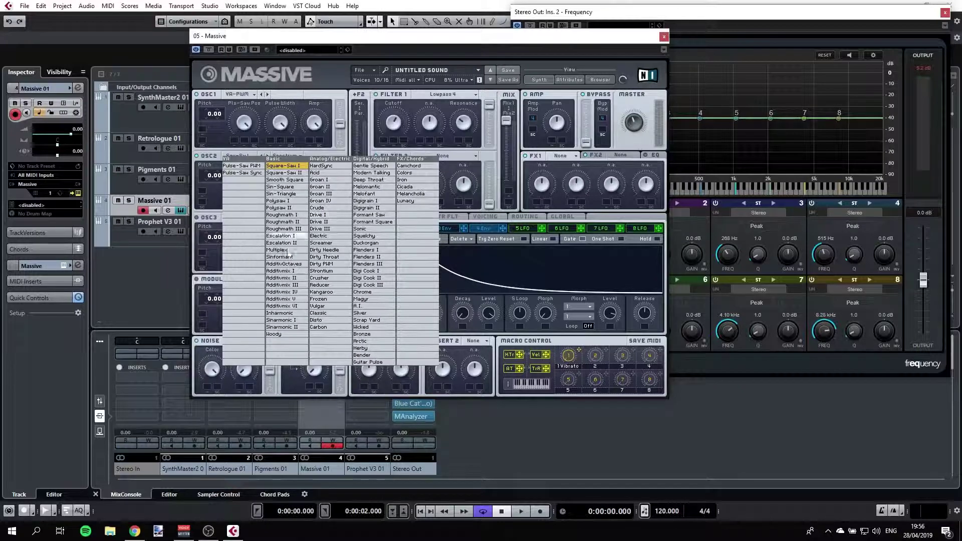
pyautogui.click(277, 271)
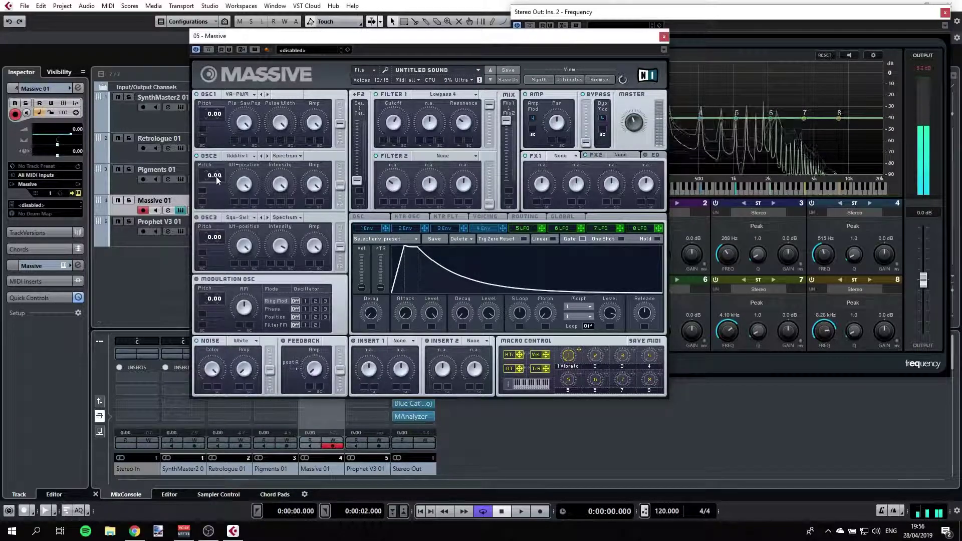
pyautogui.moveTo(208, 174); pyautogui.dragTo(208, 184)
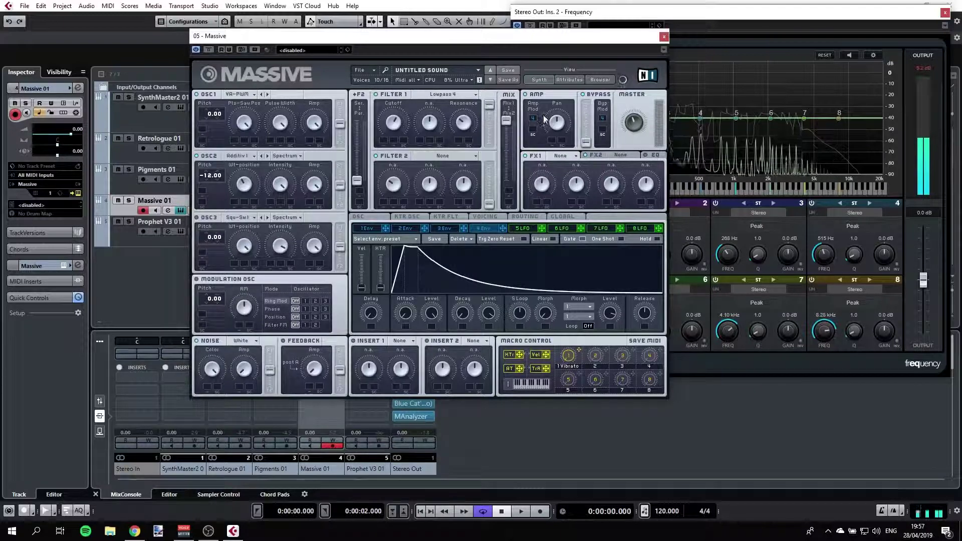
# Load Reverb into the FX1 slot and Delay Synced into the FX2 slot.
pyautogui.click(574, 155)
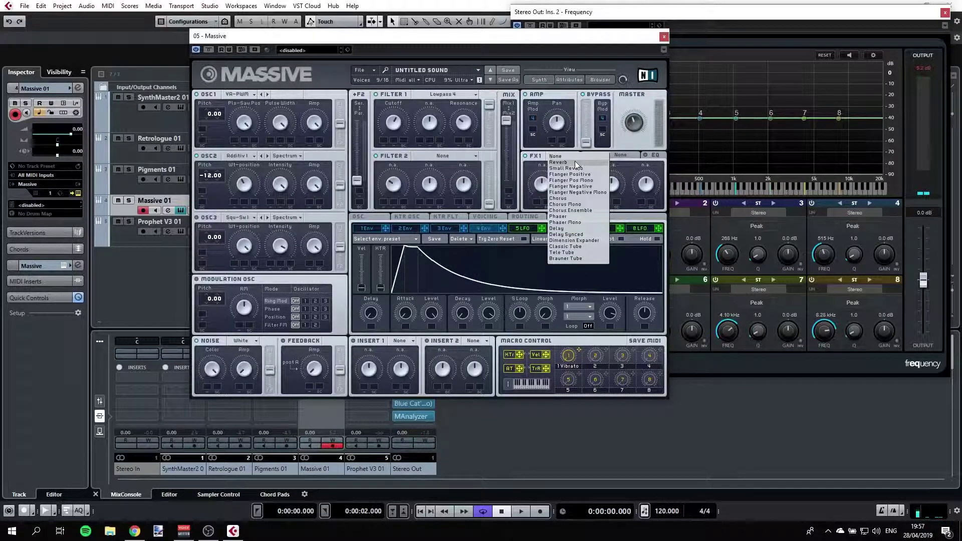
pyautogui.click(560, 163)
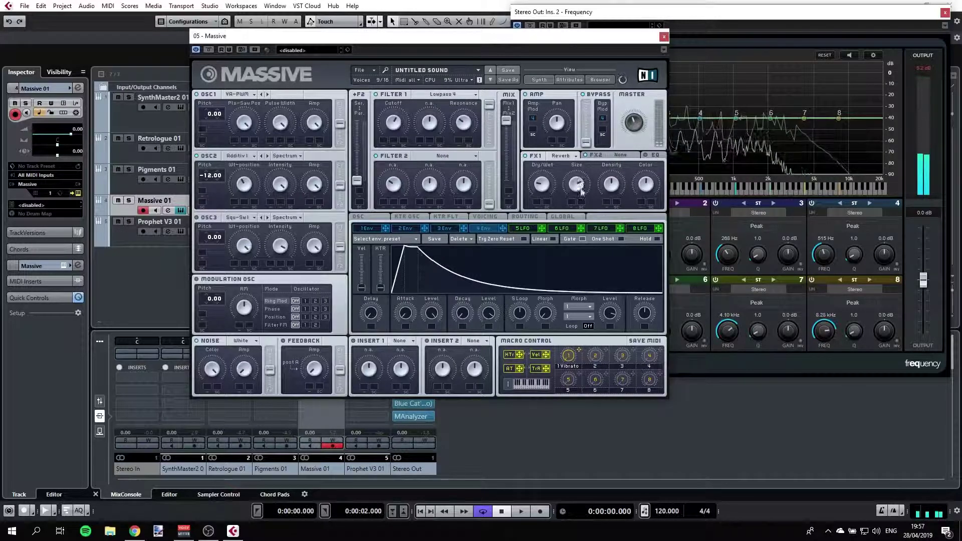
pyautogui.click(615, 155)
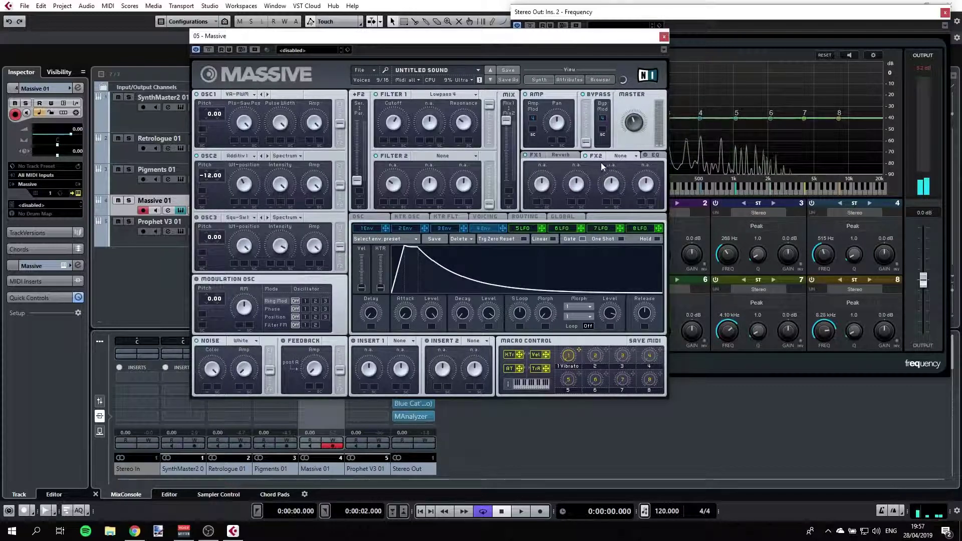
pyautogui.click(626, 156)
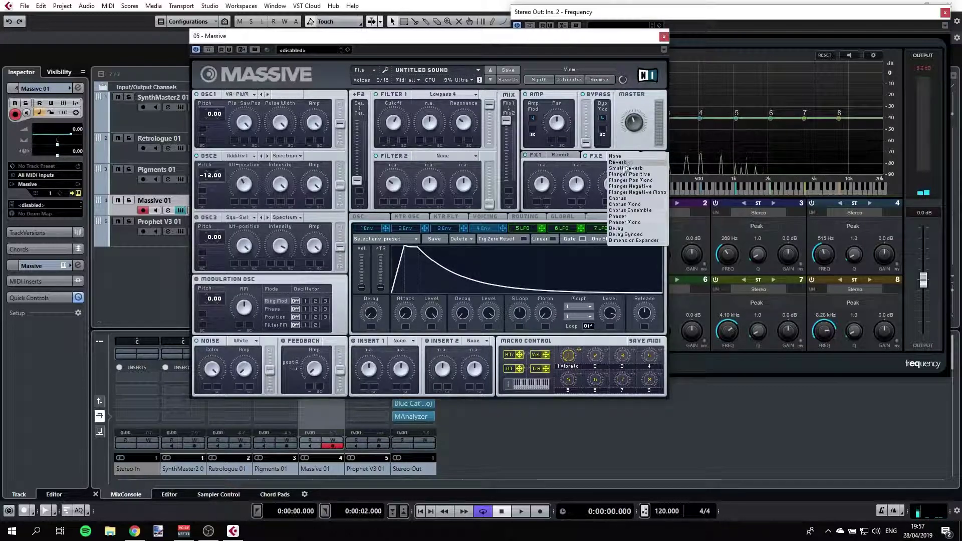
pyautogui.click(622, 235)
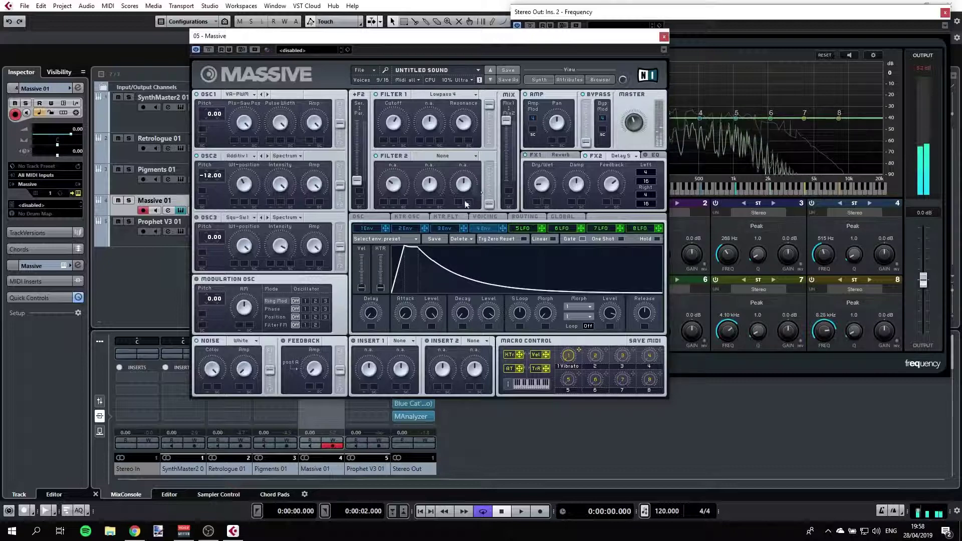
# Switch the modulation section from envelope 4 to the 1 Env settings.
pyautogui.click(375, 229)
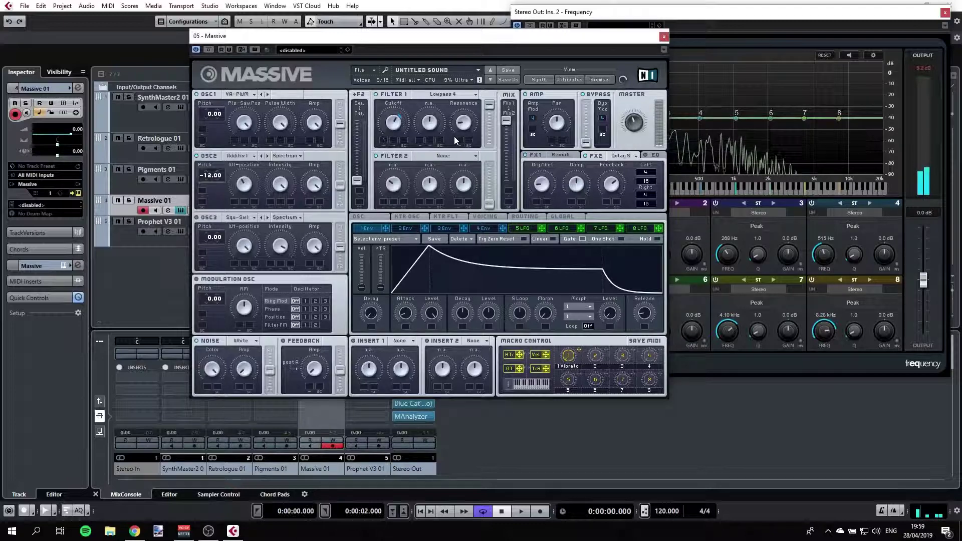
# Assign LFO 5 to modulate OSC1's Pls-Saw-Pw wavetable position knob.
pyautogui.click(521, 228)
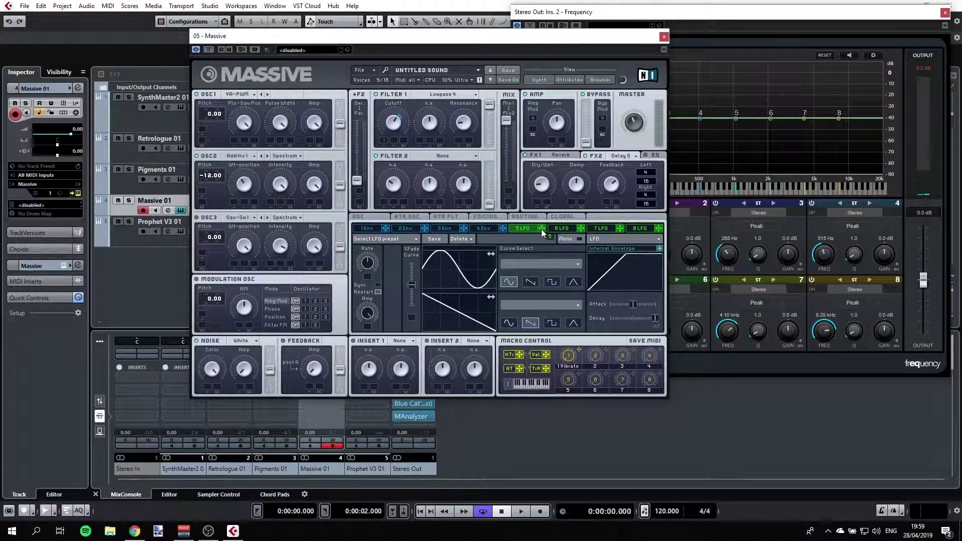
pyautogui.moveTo(541, 229)
pyautogui.mouseDown()
pyautogui.moveTo(455, 175)
pyautogui.moveTo(281, 107)
pyautogui.moveTo(245, 113)
pyautogui.moveTo(234, 141)
pyautogui.mouseUp()
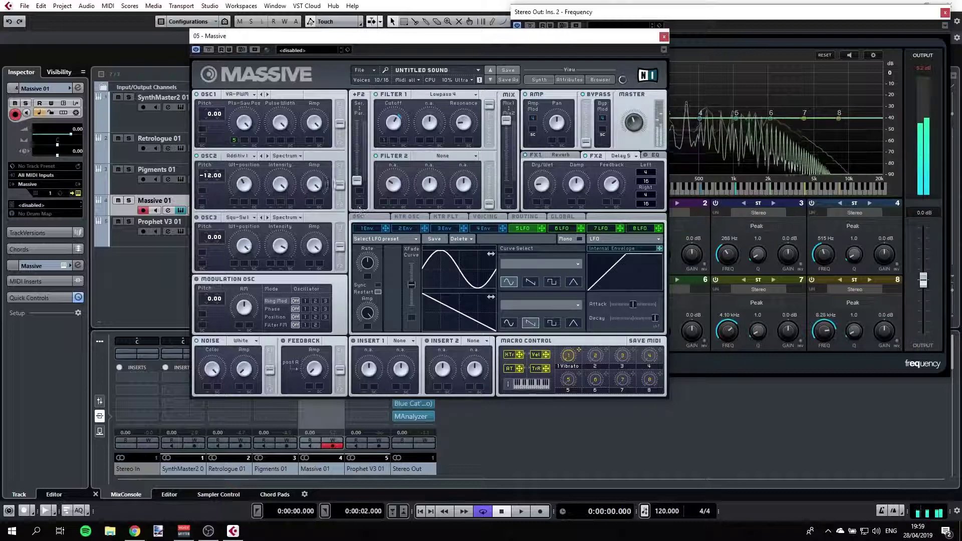